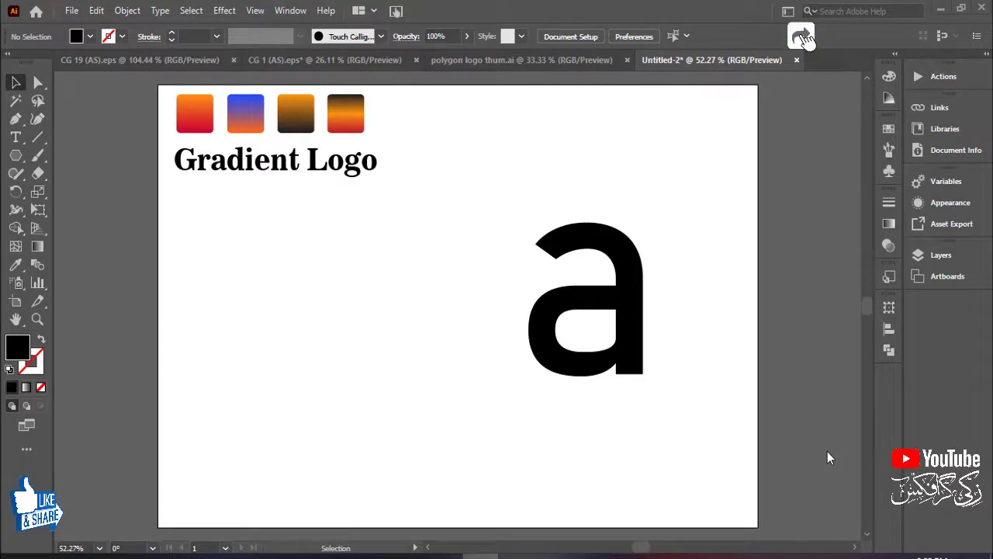
# Expand the large letter "a" text into shapes with Object and Fill enabled, and shift it slightly up and to the left.
pyautogui.click(661, 195)
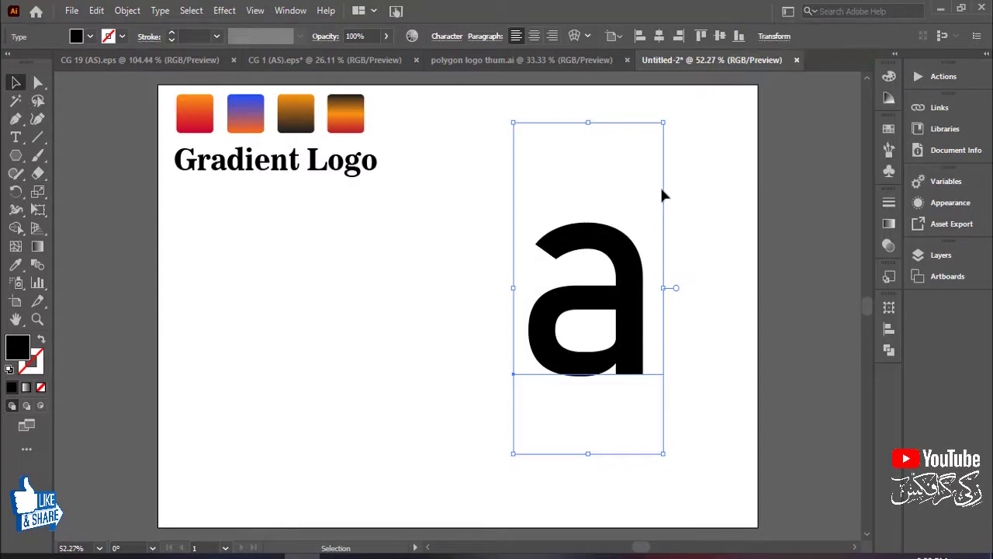
pyautogui.click(427, 272)
pyautogui.click(586, 259)
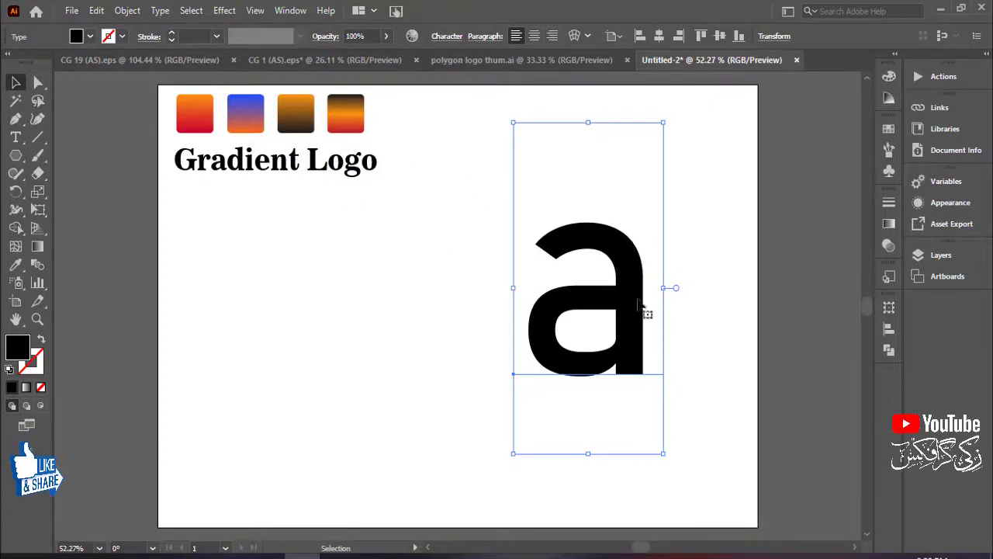
pyautogui.click(128, 11)
pyautogui.click(176, 186)
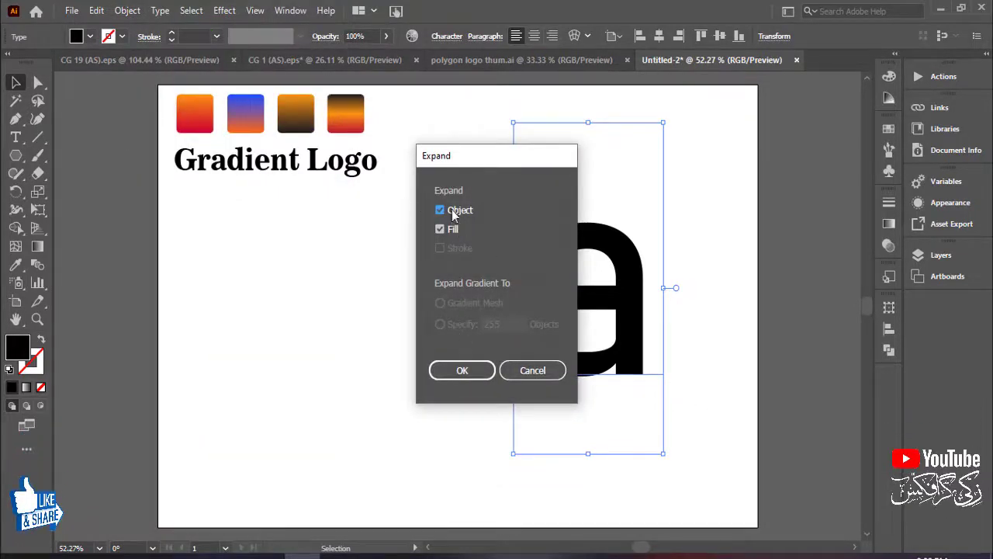
pyautogui.click(462, 370)
pyautogui.click(697, 271)
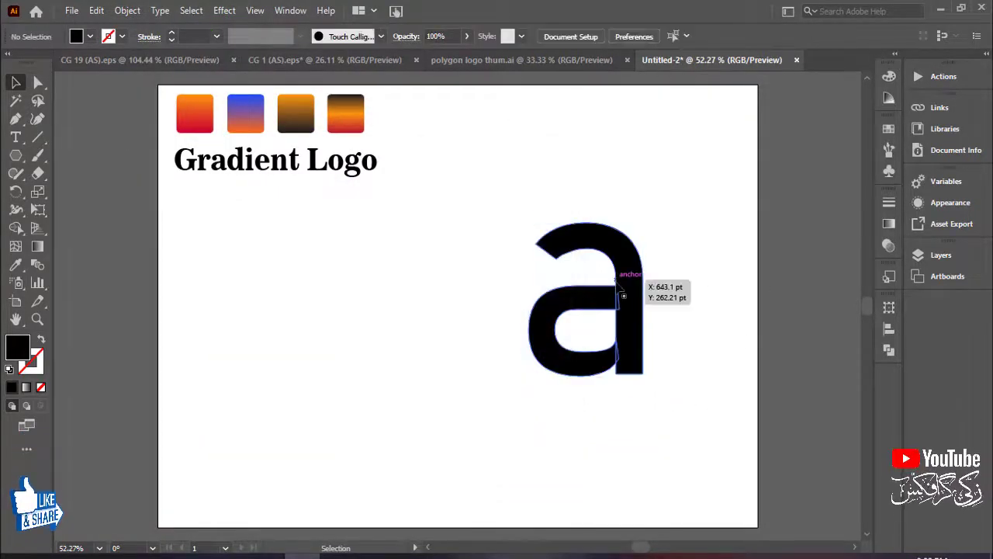
pyautogui.moveTo(623, 295)
pyautogui.mouseDown()
pyautogui.moveTo(530, 264)
pyautogui.moveTo(632, 273)
pyautogui.moveTo(612, 296)
pyautogui.moveTo(645, 289)
pyautogui.moveTo(629, 299)
pyautogui.mouseUp()
pyautogui.moveTo(590, 325); pyautogui.dragTo(594, 333)
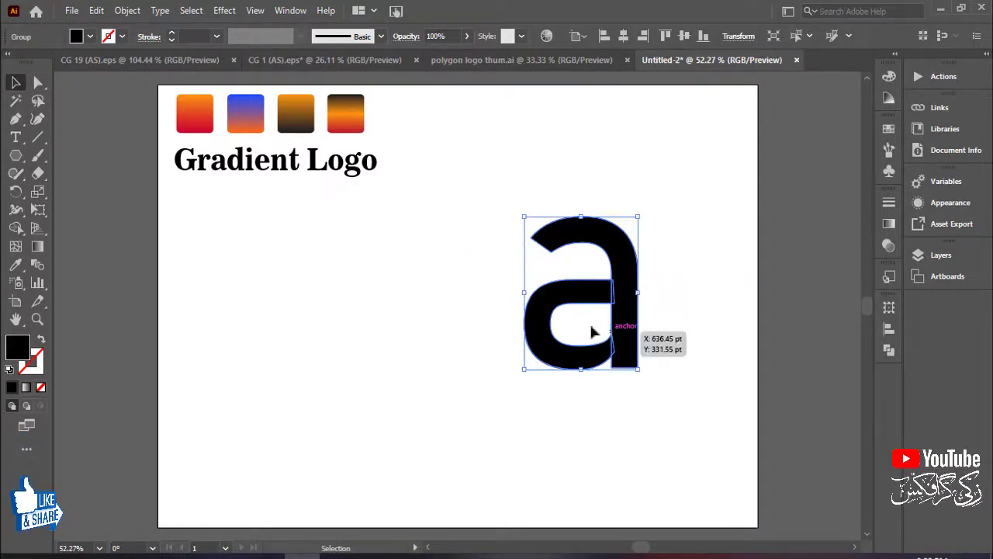
# Try the sample gradients on the letter with the Eyedropper, ending with the black-orange-red one.
pyautogui.click(15, 264)
pyautogui.click(190, 117)
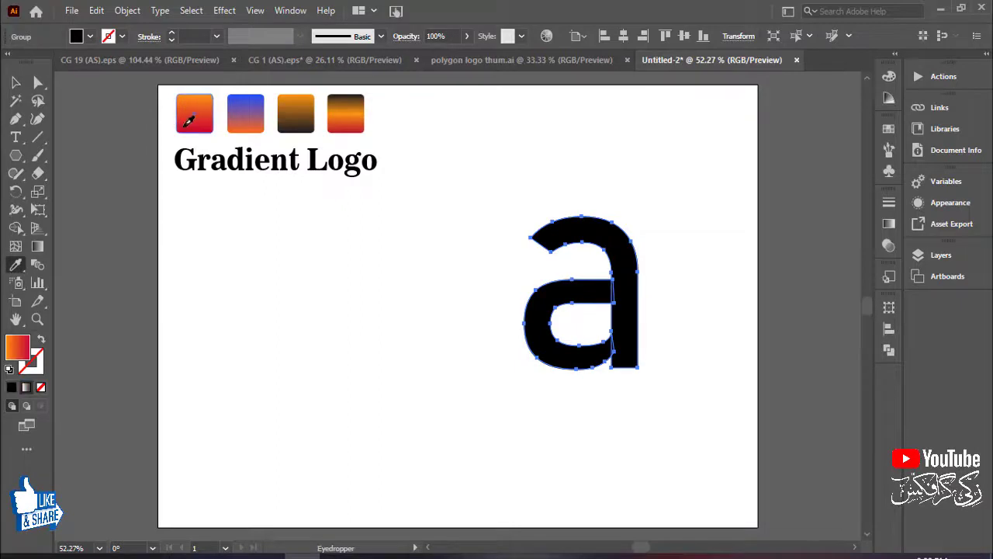
pyautogui.click(258, 106)
pyautogui.click(296, 112)
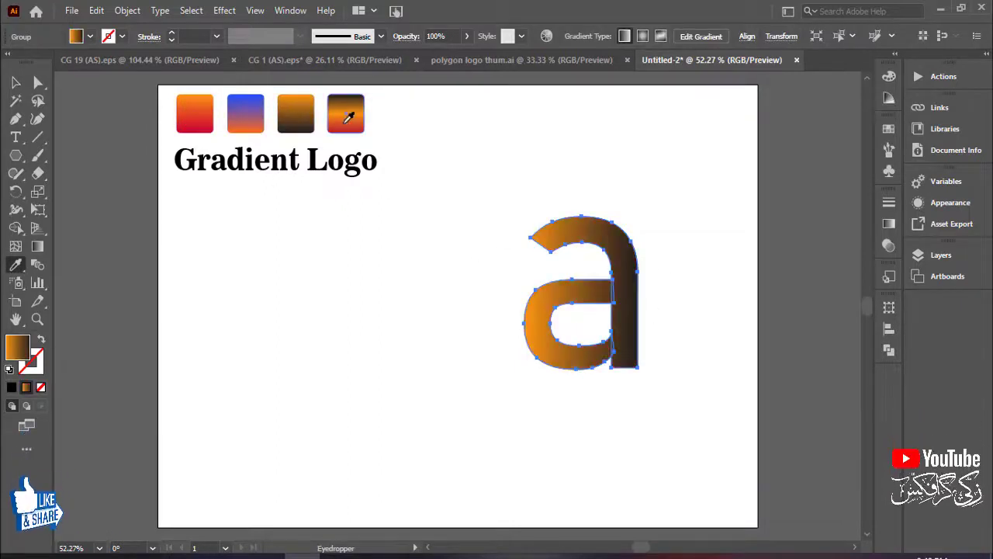
pyautogui.click(346, 108)
pyautogui.click(15, 83)
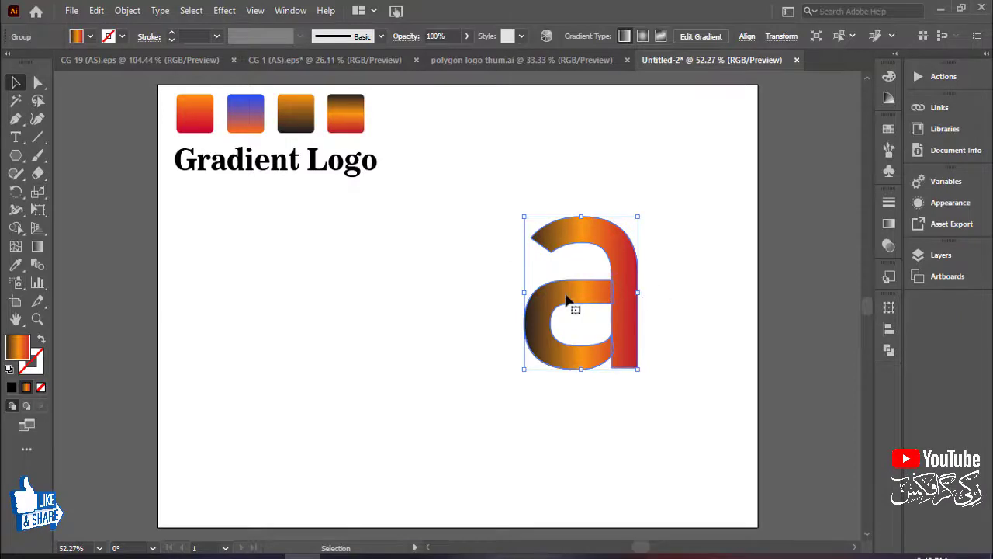
pyautogui.click(658, 299)
pyautogui.click(621, 304)
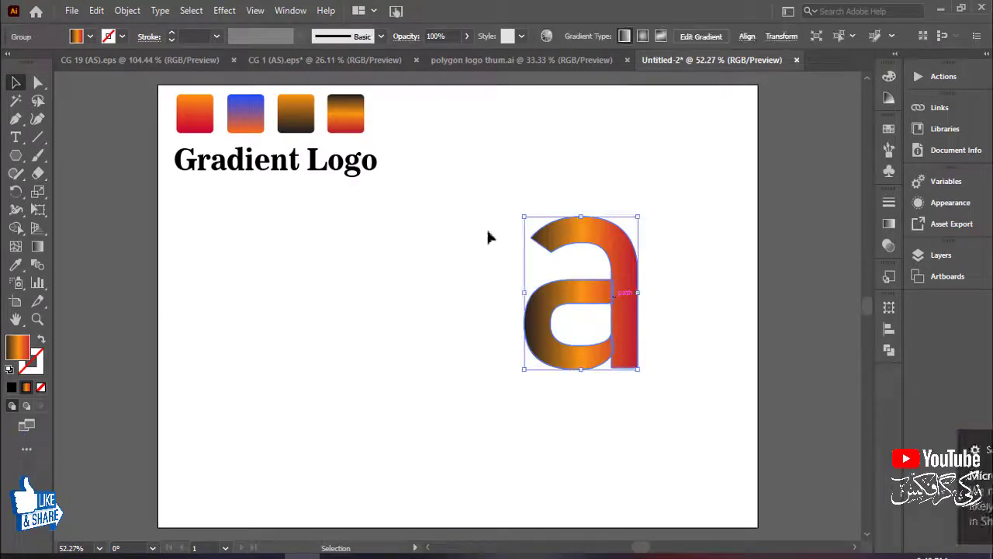
pyautogui.click(329, 241)
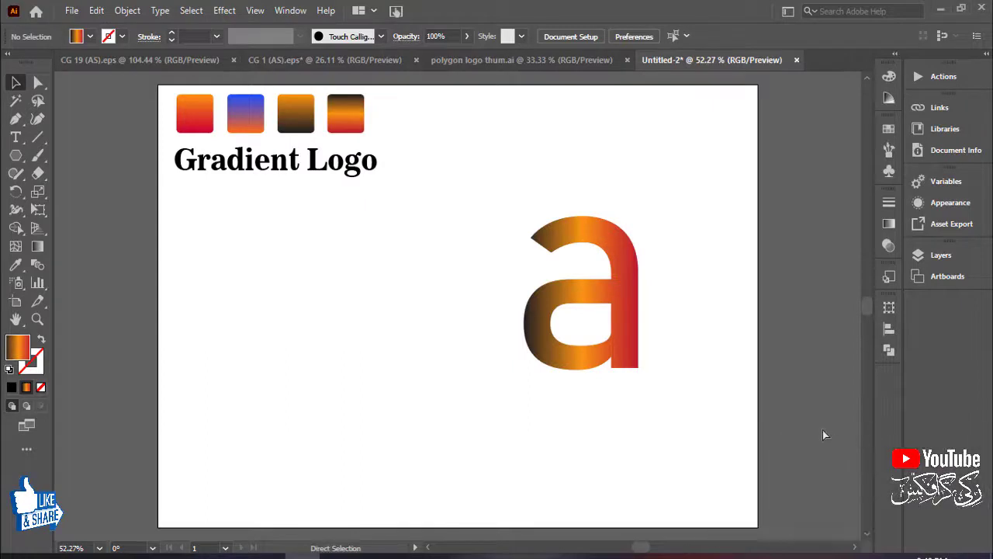
# Undo the gradient fills on the letter and deselect it.
pyautogui.hotkey('ctrl', 'z')
pyautogui.hotkey('ctrl', 'z')
pyautogui.hotkey('ctrl', 'z')
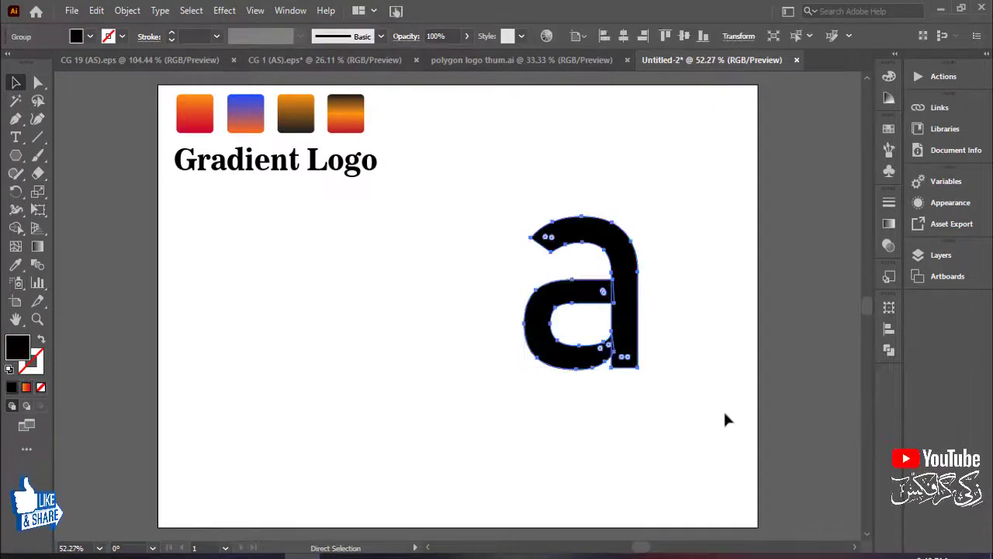
pyautogui.click(709, 328)
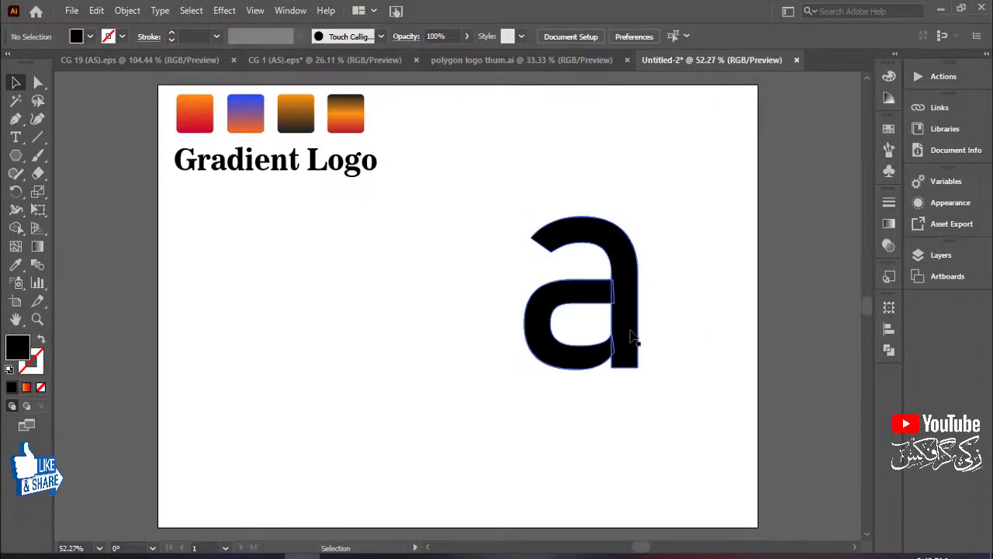
# Place a copy of the letter below the "Gradient Logo" heading, and enlarge the original proportionally to fill the right half of the artboard.
pyautogui.moveTo(636, 343); pyautogui.dragTo(287, 331)
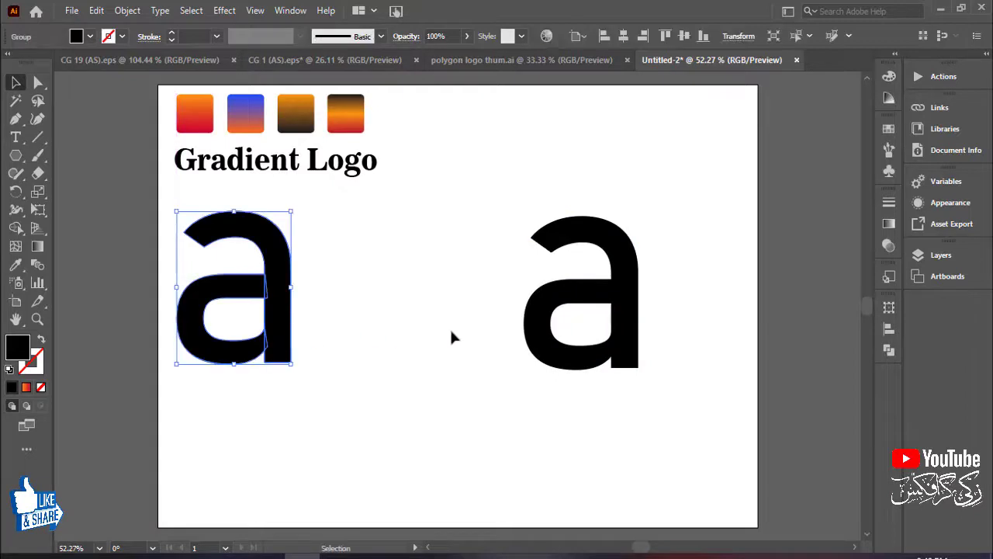
pyautogui.click(623, 342)
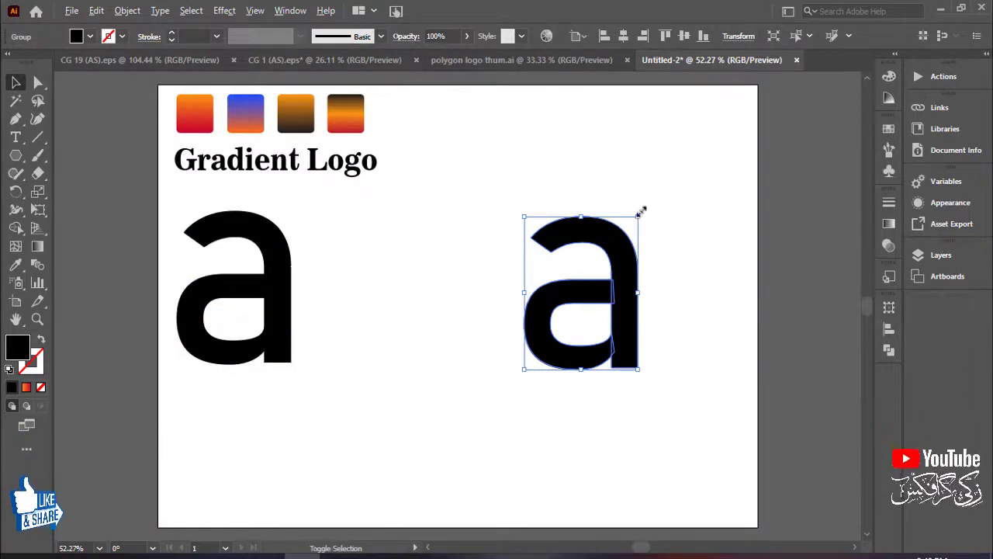
pyautogui.moveTo(636, 218); pyautogui.dragTo(754, 127)
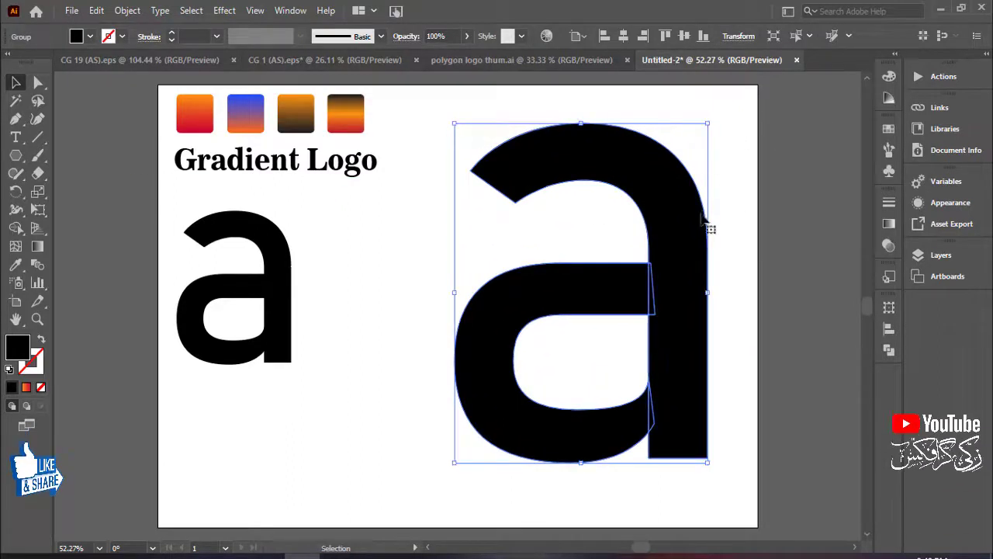
pyautogui.moveTo(709, 224); pyautogui.dragTo(704, 230)
pyautogui.click(776, 221)
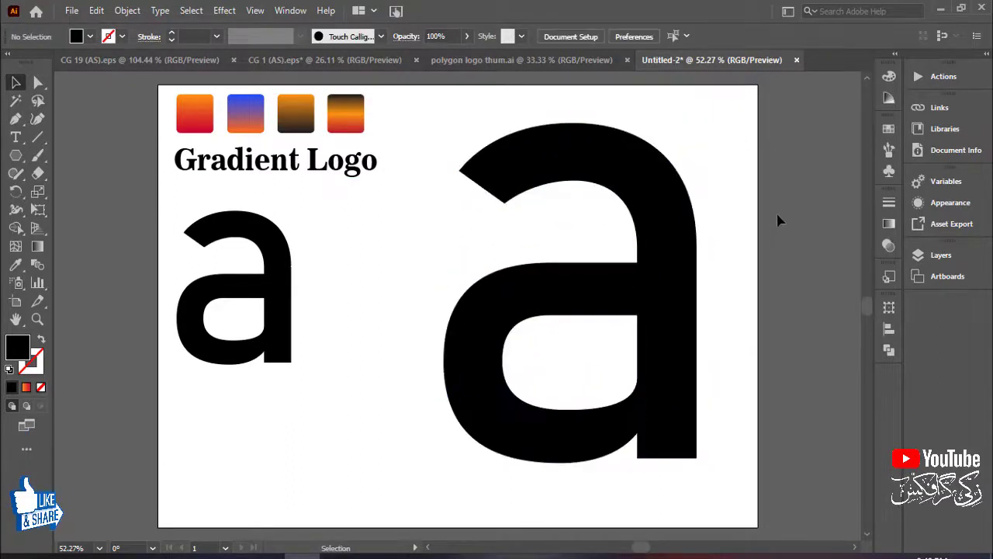
# Draw an arched Pen path across the upper stem of the large letter, sloping down past its right edge.
pyautogui.click(673, 247)
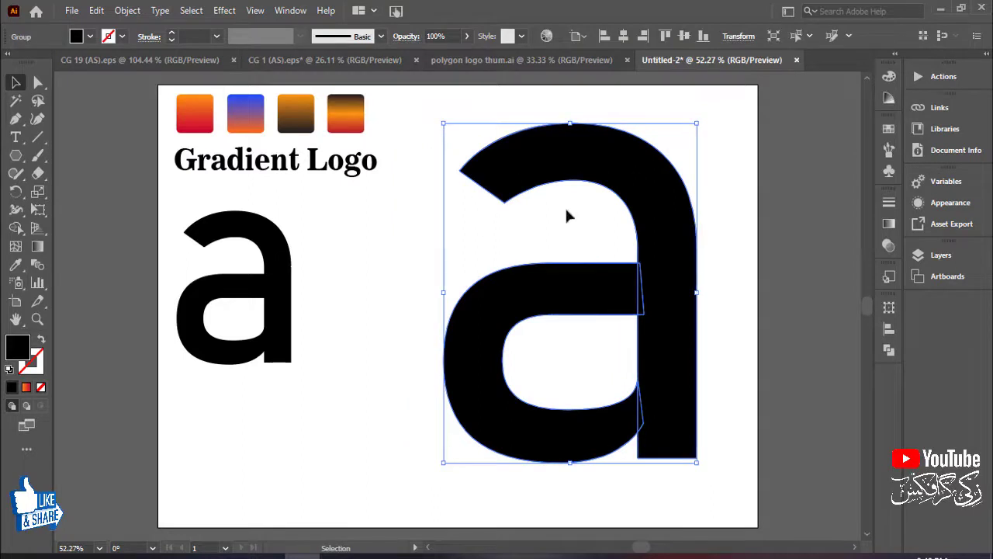
pyautogui.click(15, 119)
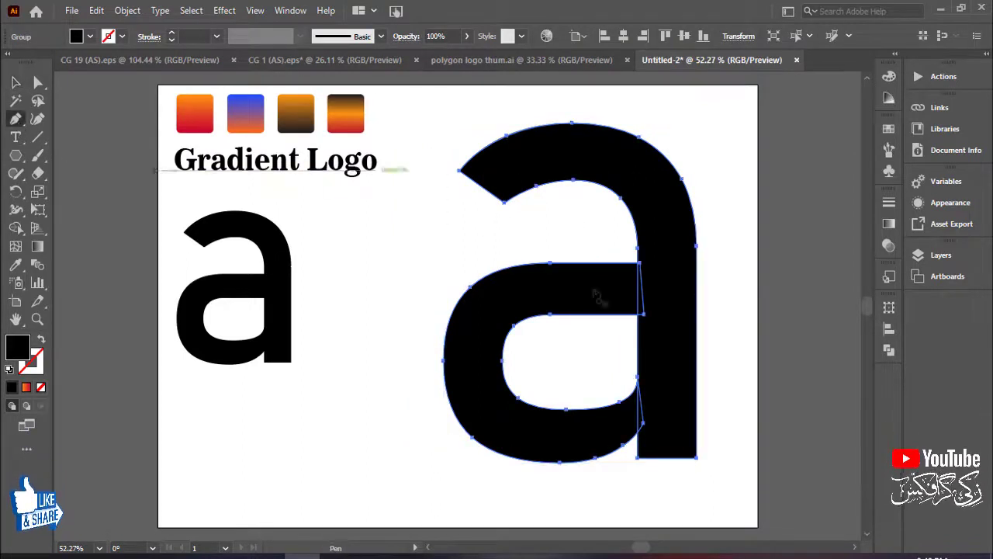
pyautogui.click(615, 237)
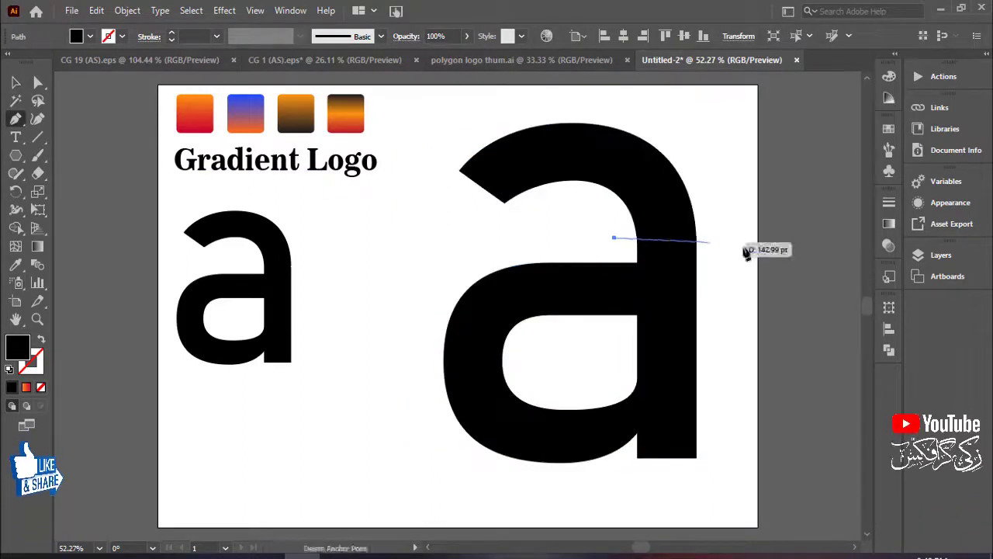
pyautogui.moveTo(750, 274); pyautogui.dragTo(833, 330)
pyautogui.click(15, 83)
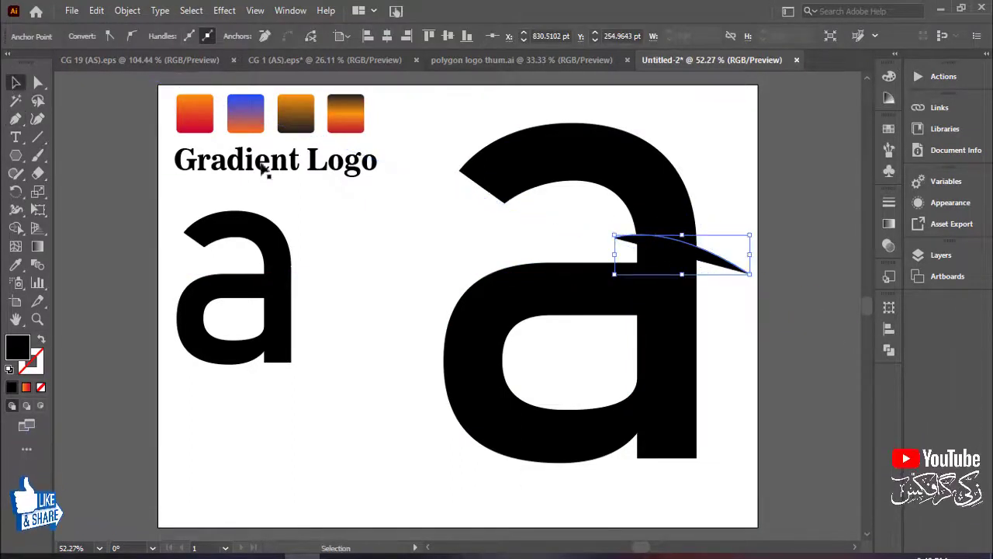
# Remove the arched path's fill and give it a black stroke.
pyautogui.click(891, 131)
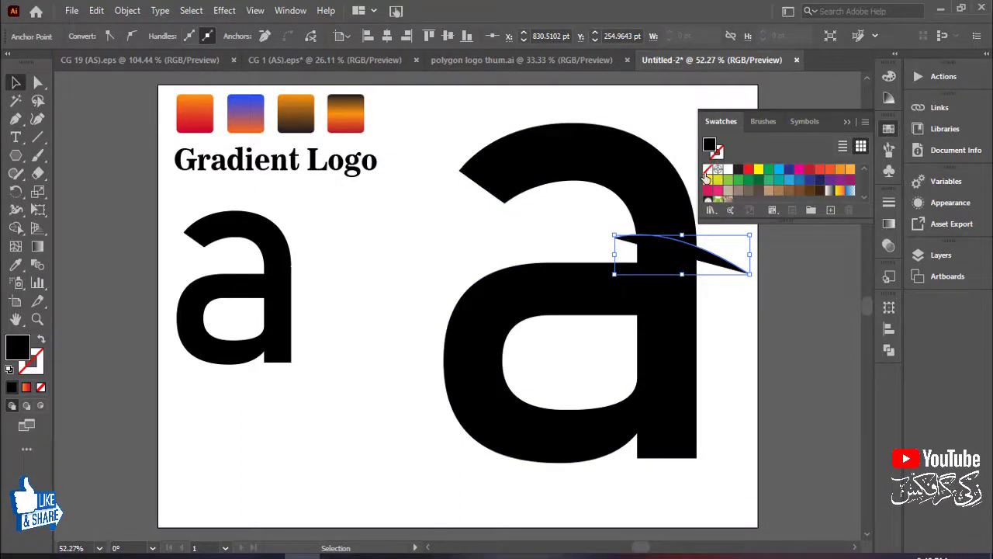
pyautogui.click(706, 169)
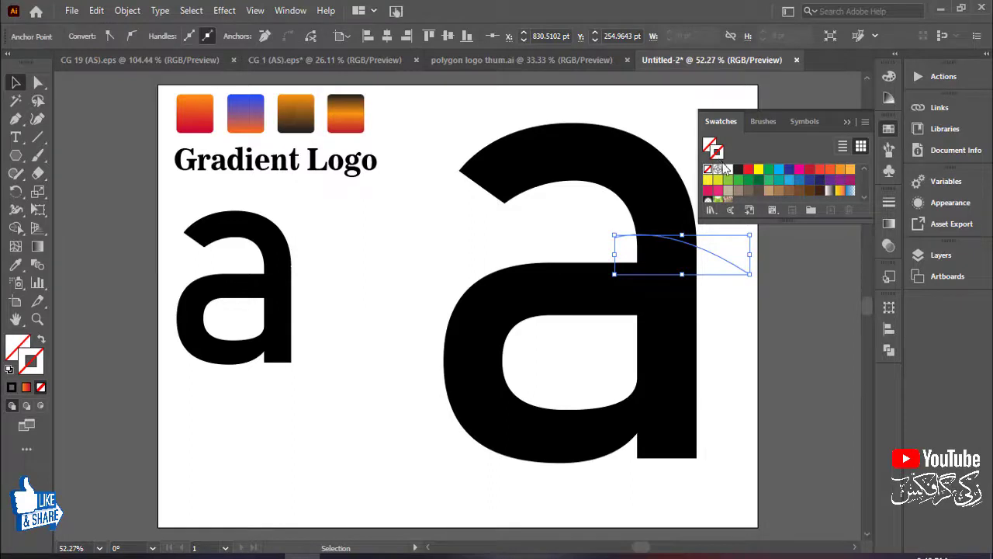
pyautogui.press('x')
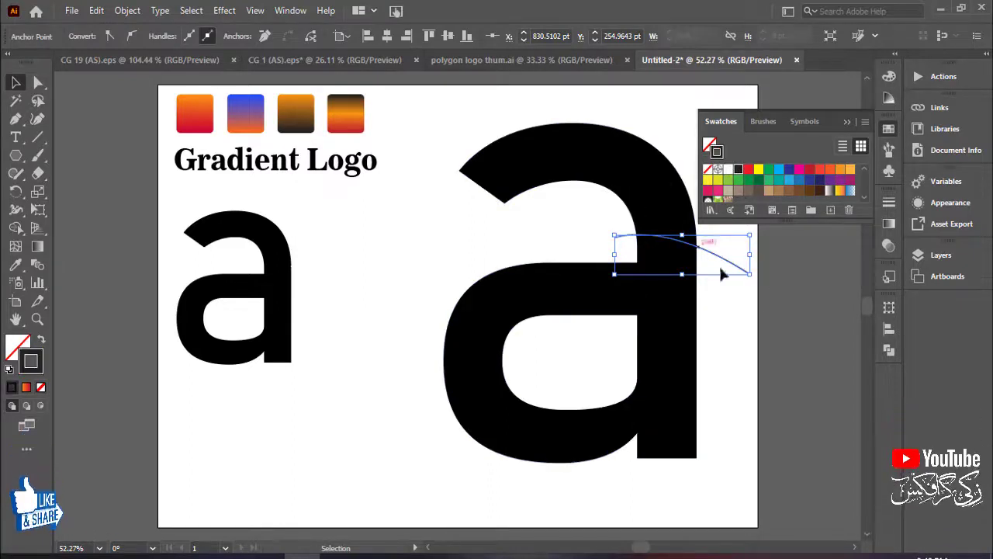
pyautogui.click(801, 292)
pyautogui.click(844, 122)
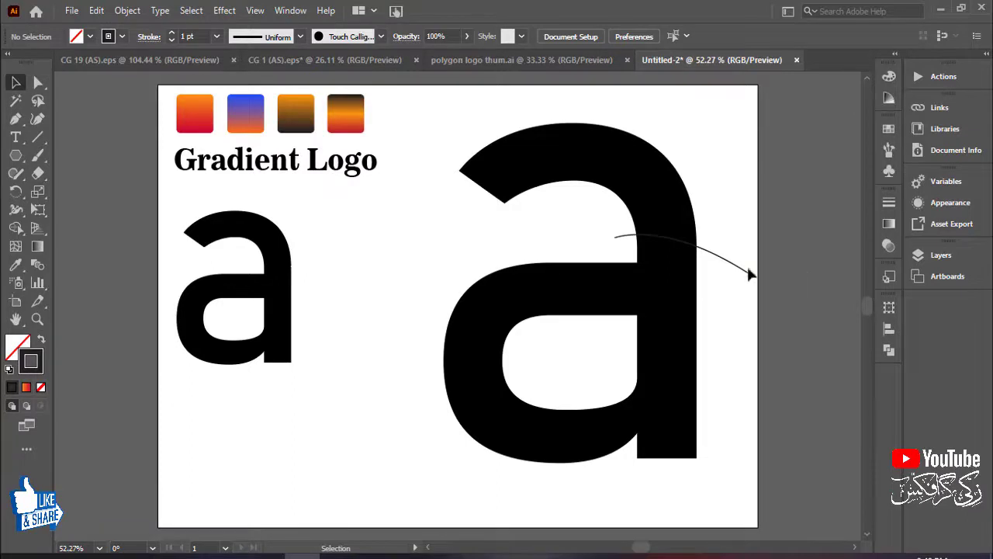
# Draw a slightly curved vertical Pen path about 300 pt tall where the bowl meets the stem, extending below the large letter.
pyautogui.hotkey('ctrl', '+')
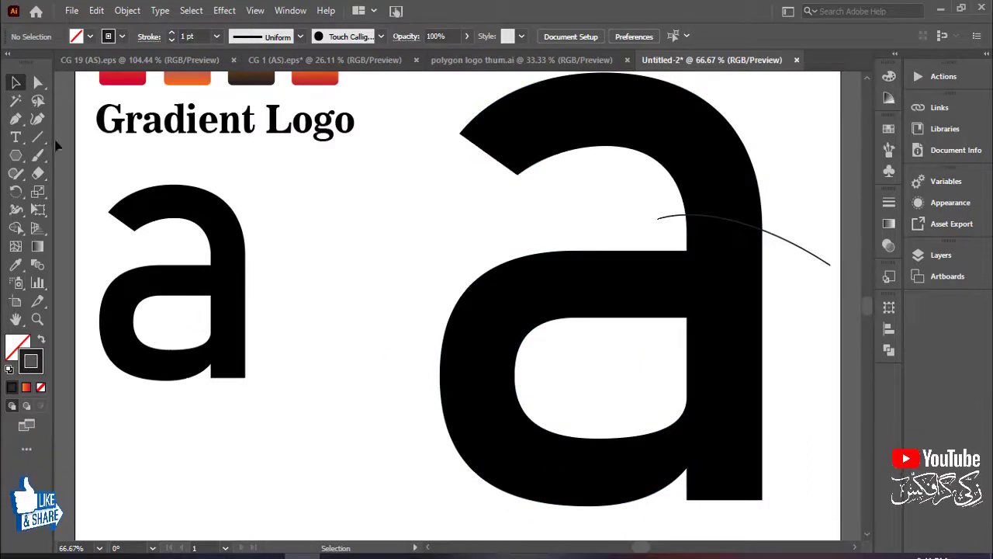
pyautogui.click(16, 119)
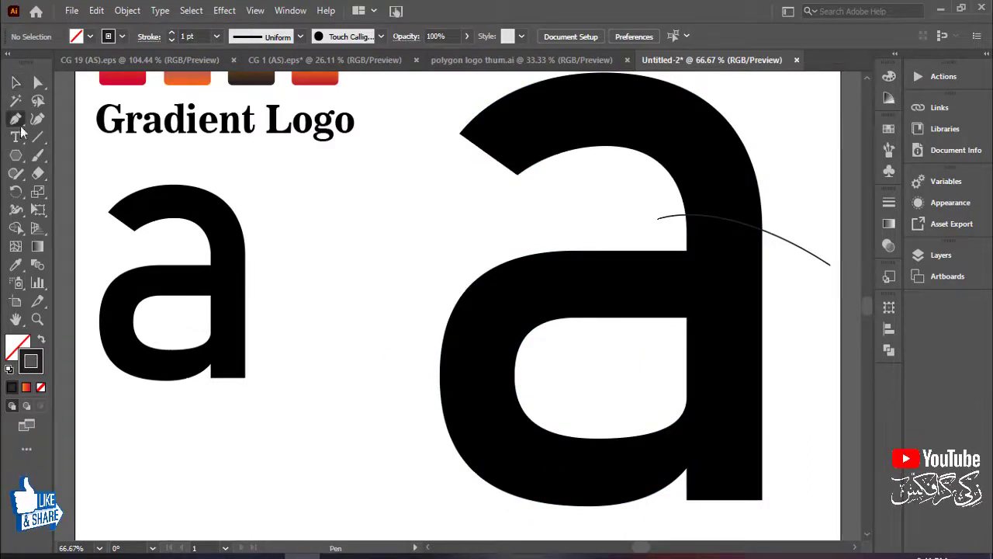
pyautogui.click(679, 231)
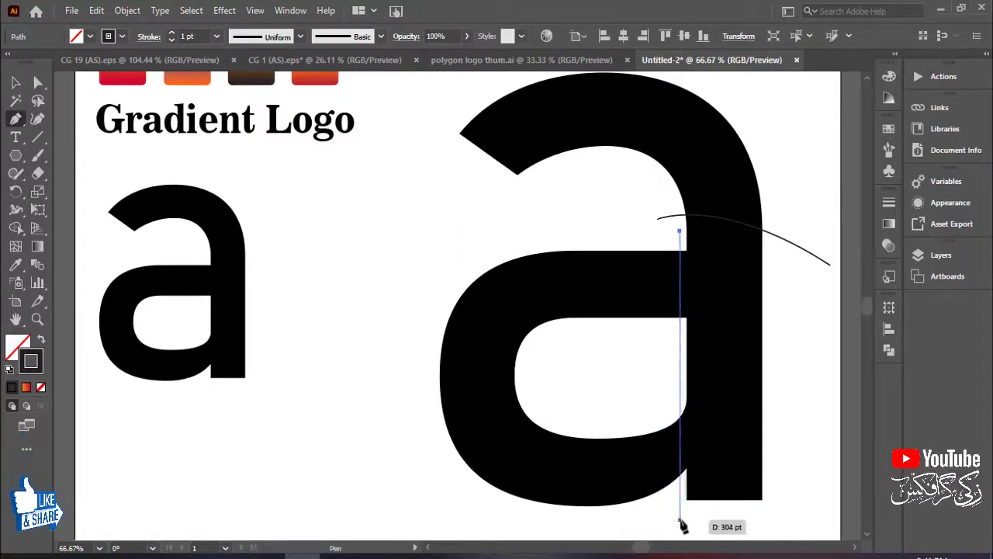
pyautogui.click(680, 528)
pyautogui.moveTo(681, 529); pyautogui.dragTo(658, 524)
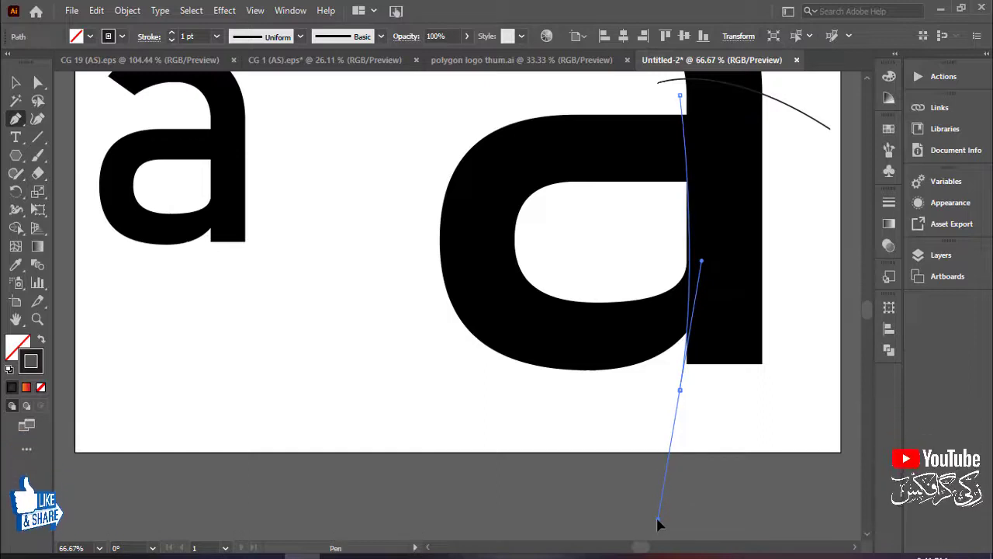
pyautogui.moveTo(658, 518); pyautogui.dragTo(657, 518)
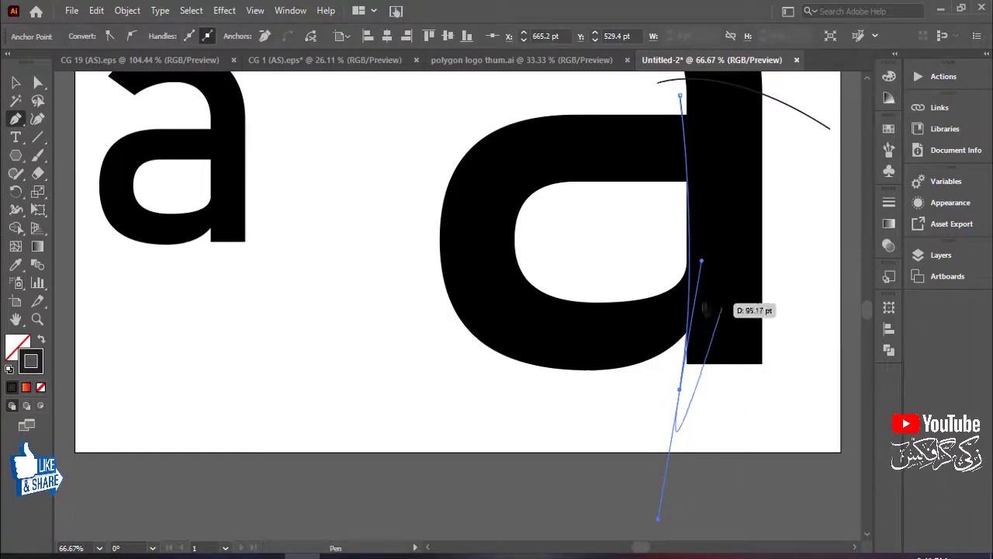
pyautogui.press('v')
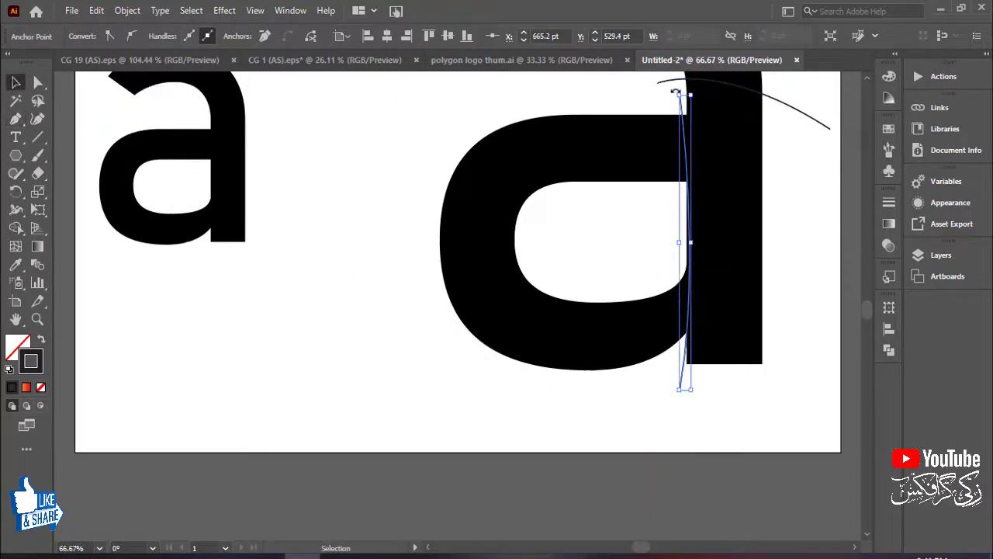
# Rotate the vertical curve slightly clockwise and nudge it right so it follows the inner edge of the stem.
pyautogui.moveTo(675, 92); pyautogui.dragTo(678, 91)
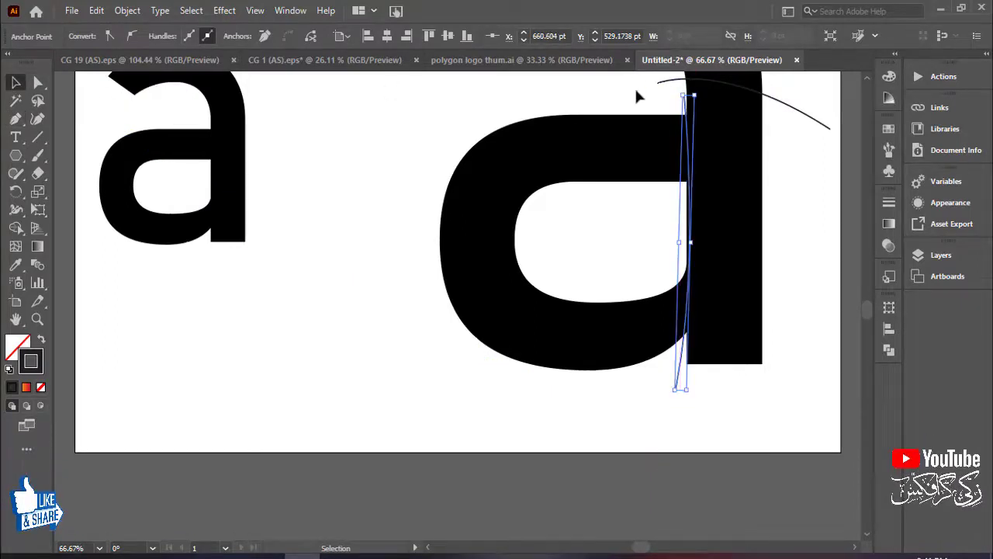
pyautogui.click(633, 87)
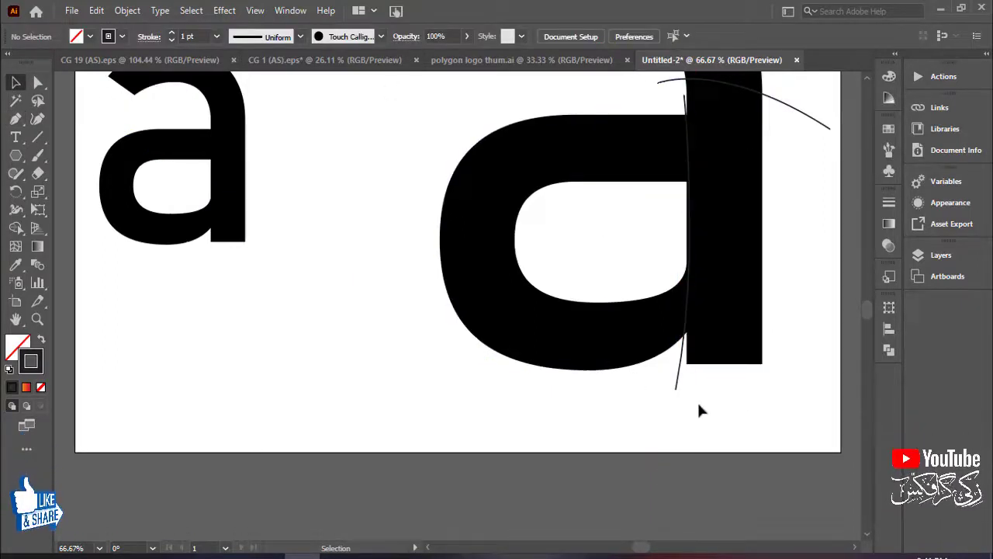
pyautogui.click(679, 381)
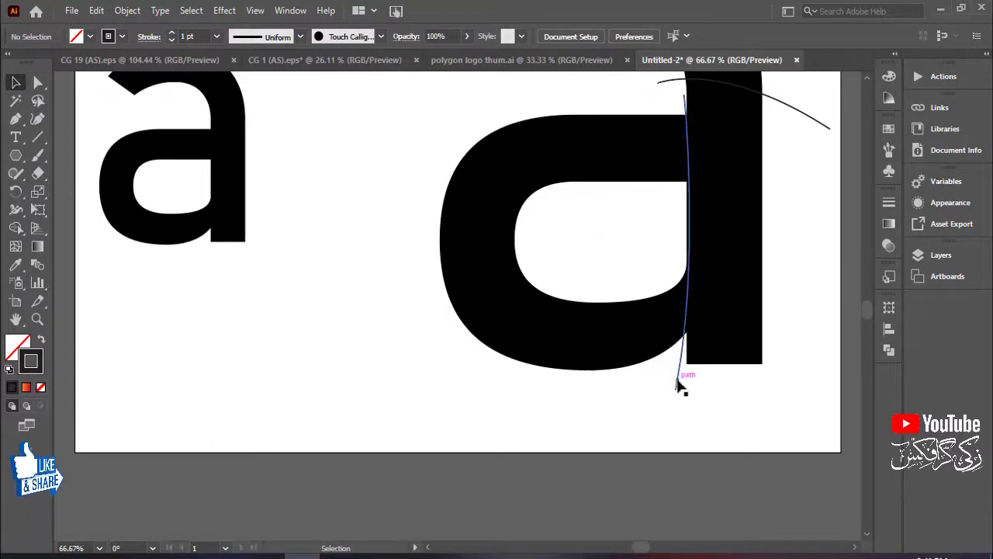
pyautogui.press('Right')
pyautogui.press('Right')
pyautogui.press('Right')
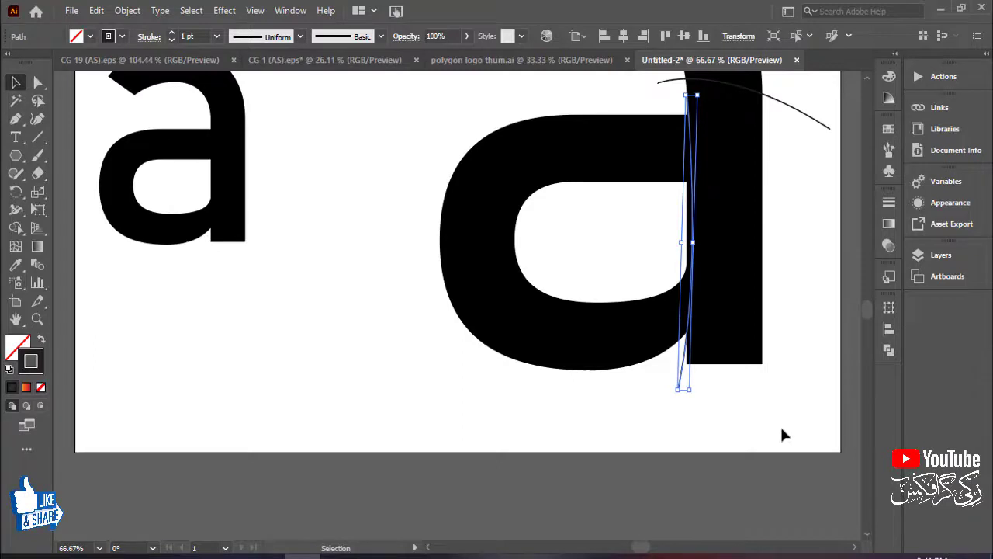
pyautogui.click(783, 384)
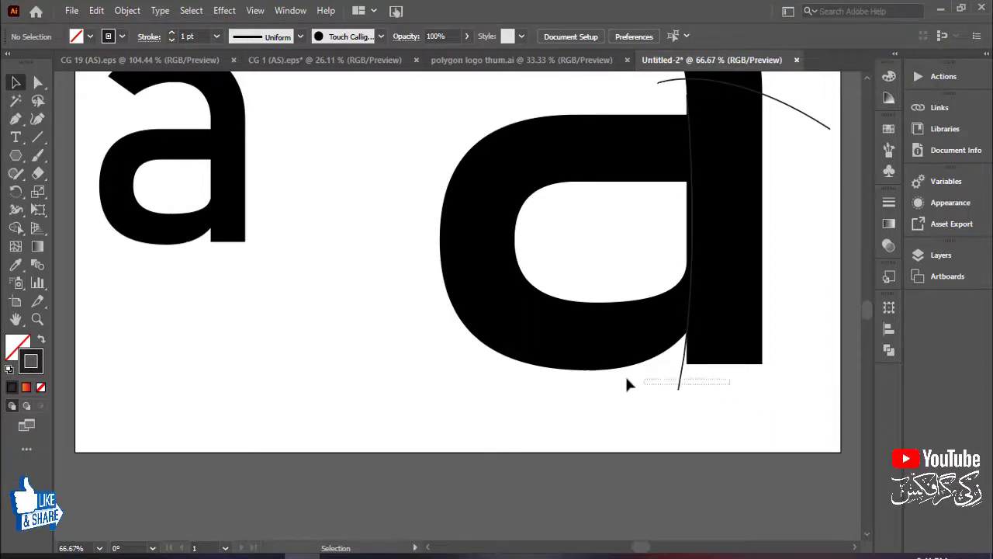
# Nudge the vertical curve left and right until it lines up with the stem's inner edge.
pyautogui.moveTo(627, 383); pyautogui.dragTo(621, 383)
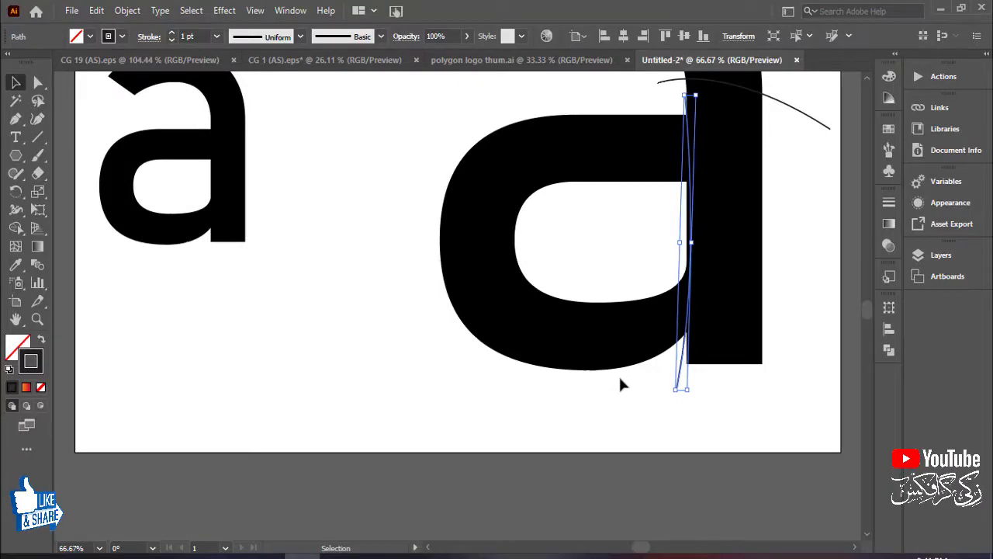
pyautogui.press('Left')
pyautogui.press('Left')
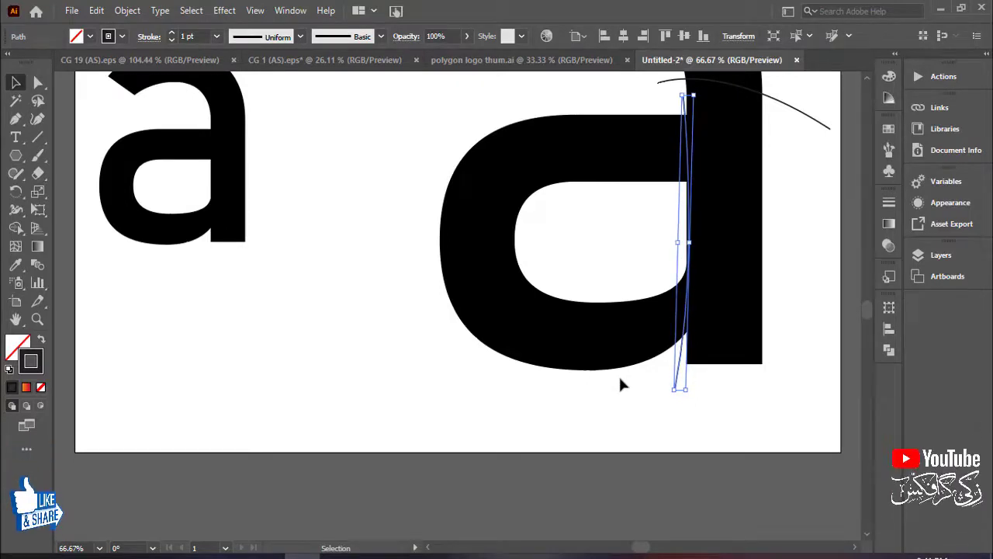
pyautogui.press('Right')
pyautogui.press('Right')
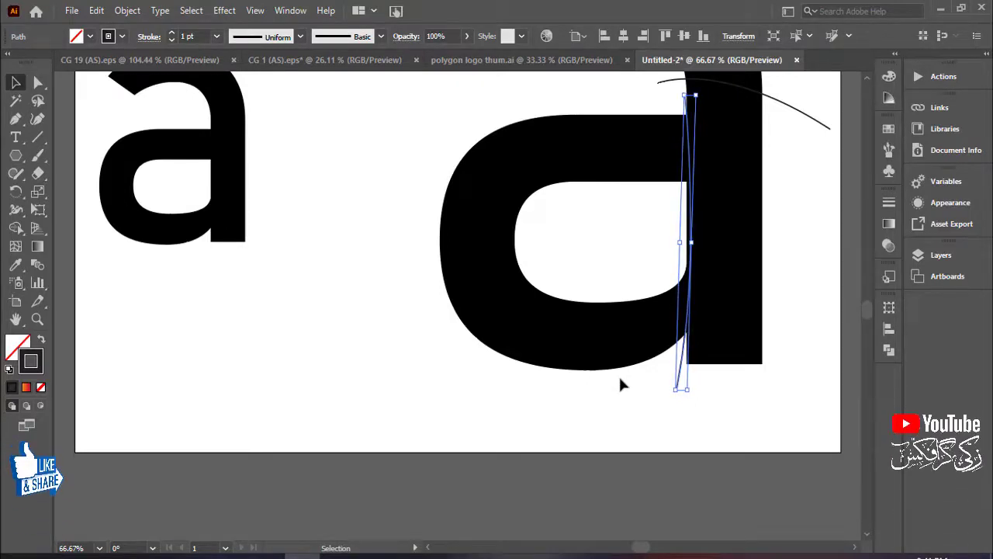
pyautogui.press('Right')
pyautogui.press('Right')
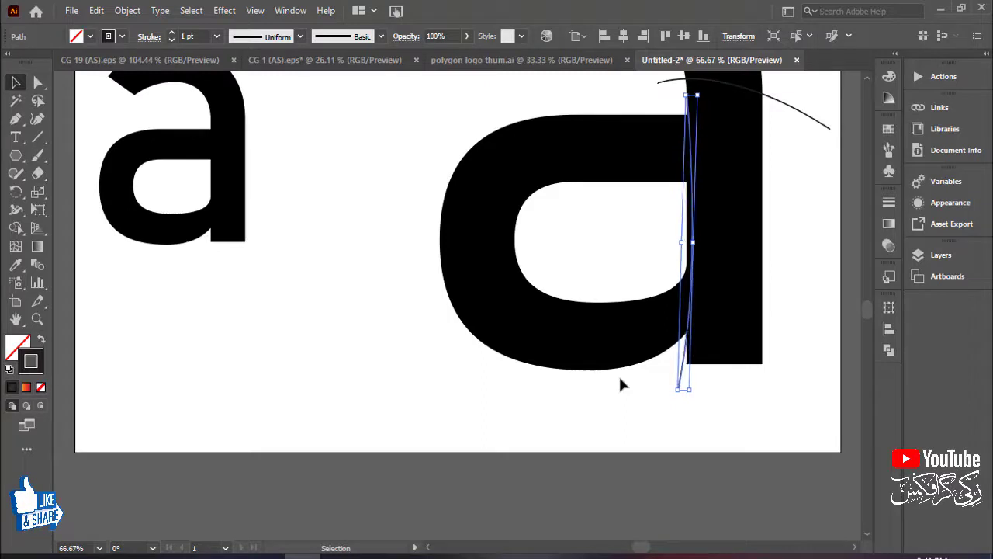
pyautogui.press('Left')
pyautogui.press('Left')
pyautogui.press('Left')
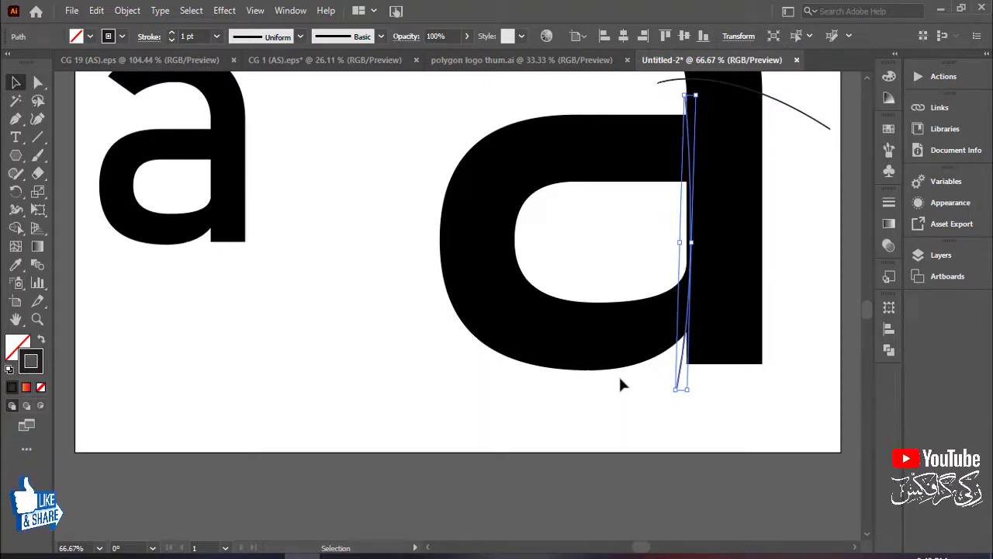
pyautogui.click(627, 419)
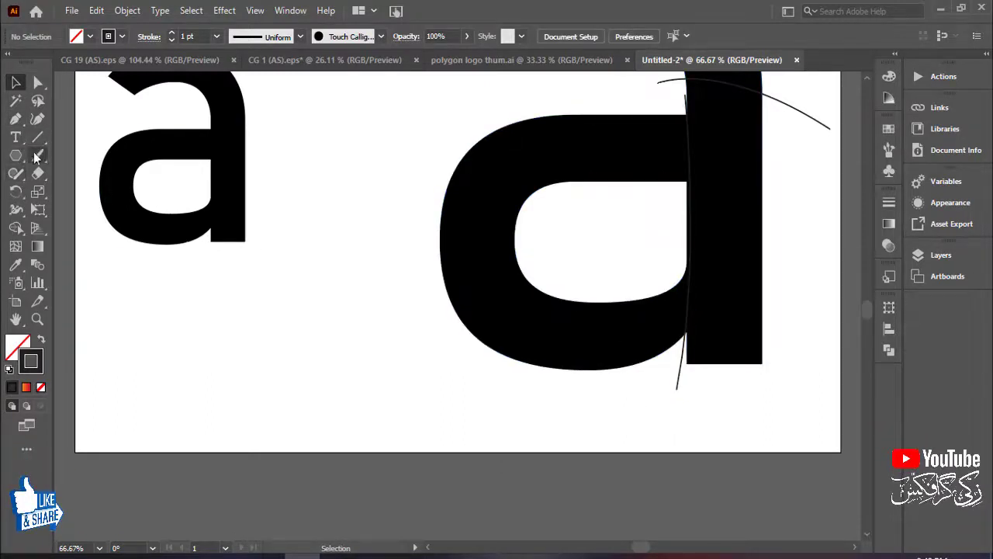
# Draw a curved Pen path across the lower-left part of the large letter's bowl, ending inside its counter.
pyautogui.press('p')
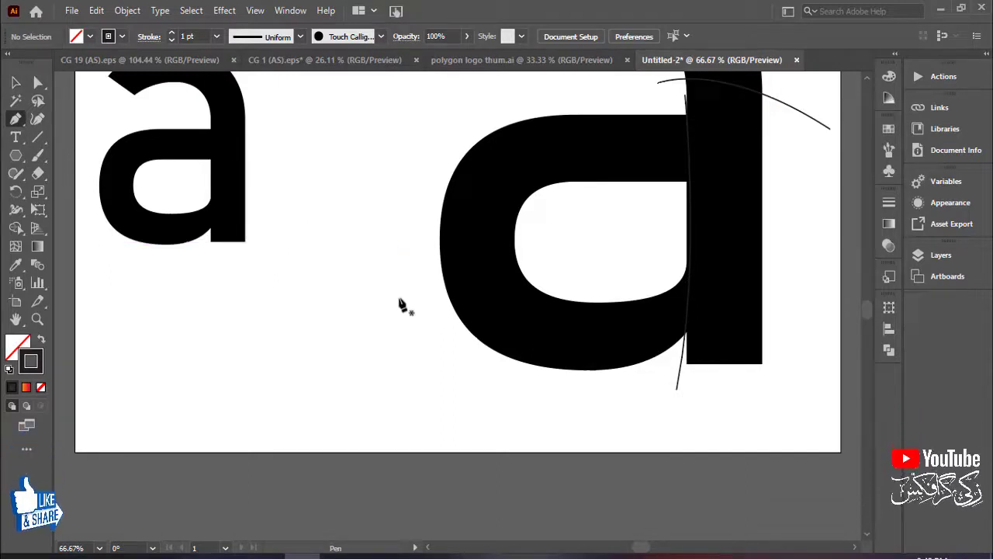
pyautogui.moveTo(591, 269); pyautogui.dragTo(652, 206)
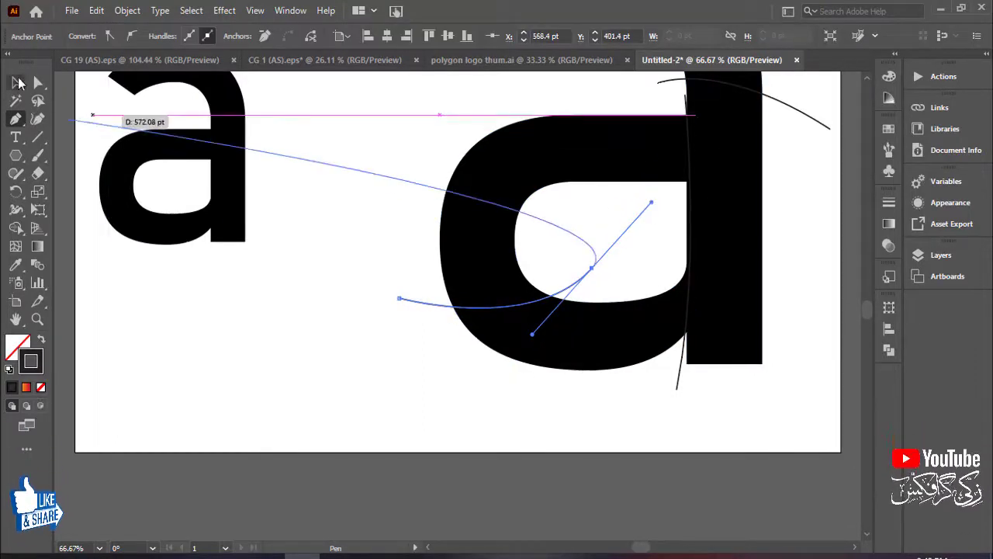
pyautogui.click(17, 83)
pyautogui.click(309, 295)
pyautogui.moveTo(687, 260); pyautogui.dragTo(621, 387)
# Select the large letter with its three curves and split off the upper arc with Shape Builder.
pyautogui.hotkey('ctrl', '-')
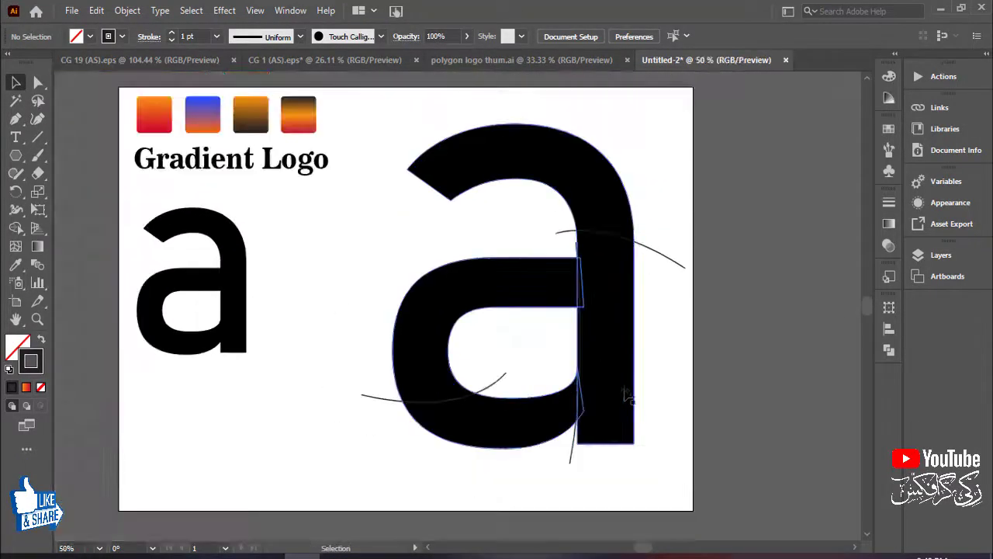
pyautogui.hotkey('ctrl', '-')
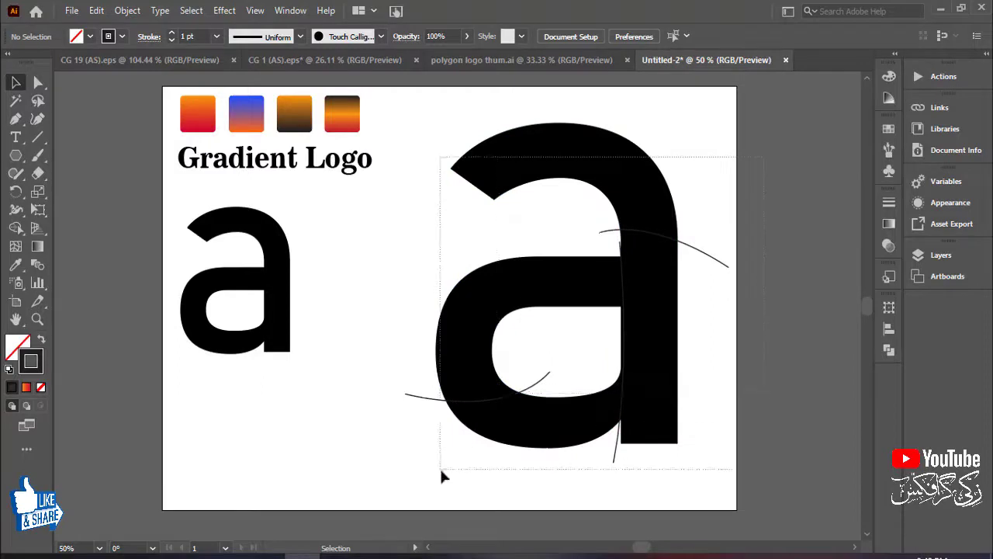
pyautogui.moveTo(441, 470); pyautogui.dragTo(476, 454)
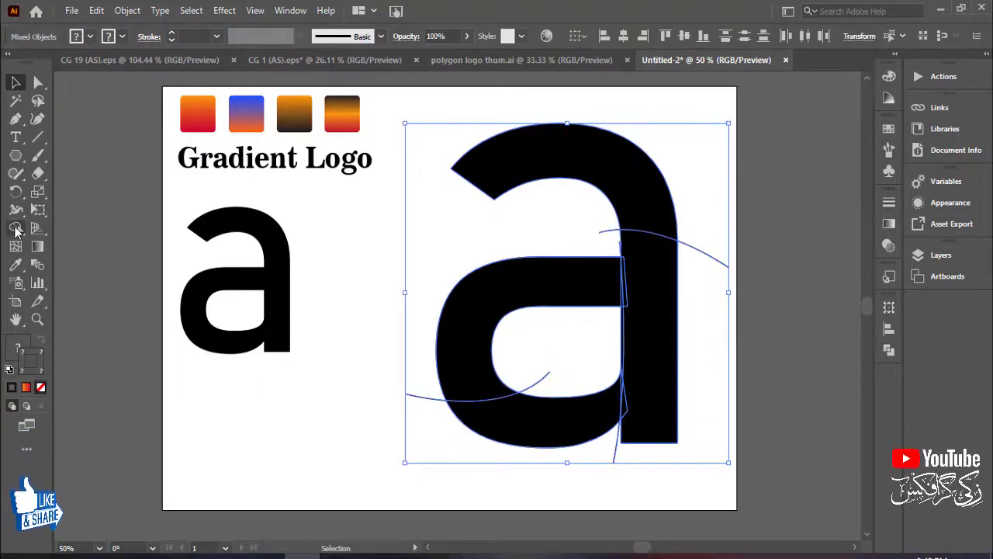
pyautogui.click(16, 228)
pyautogui.click(90, 39)
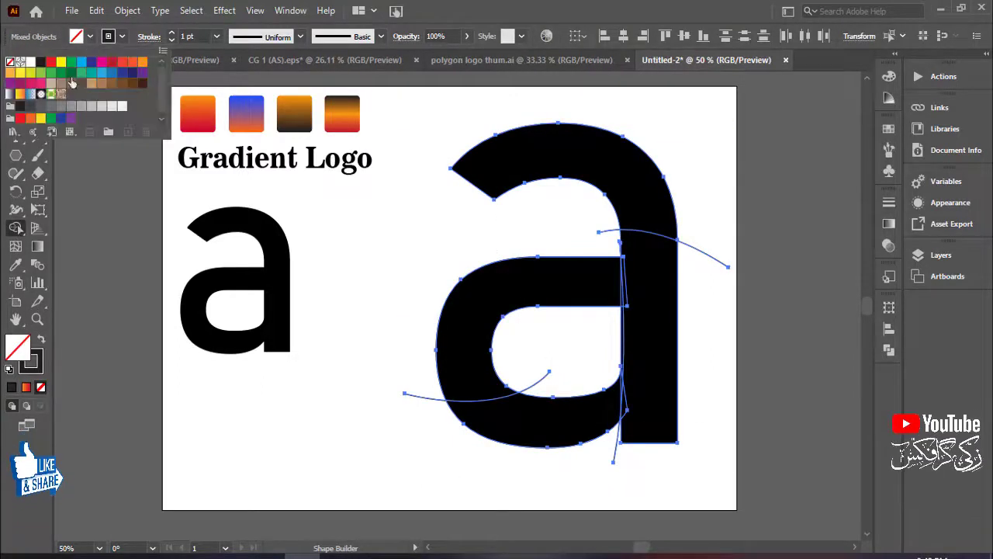
pyautogui.click(527, 175)
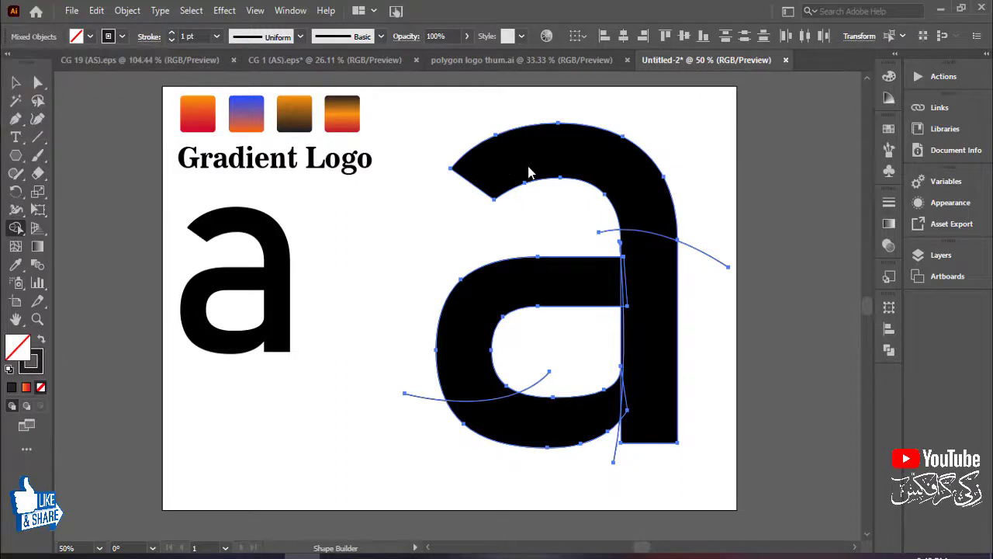
pyautogui.click(554, 166)
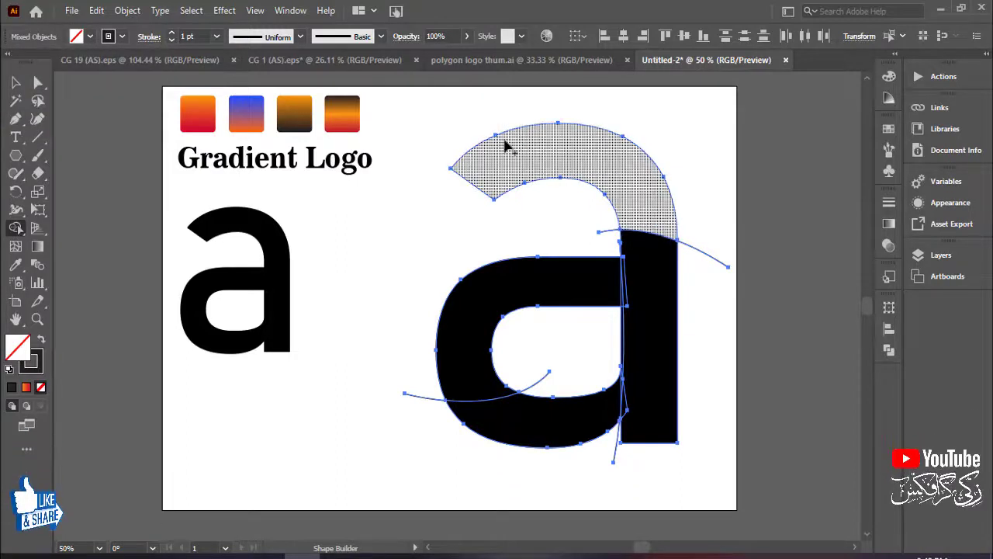
# Fill the upper arc, stem, upper bowl and lower bowl with red as separate Shape Builder regions.
pyautogui.click(90, 37)
pyautogui.click(51, 62)
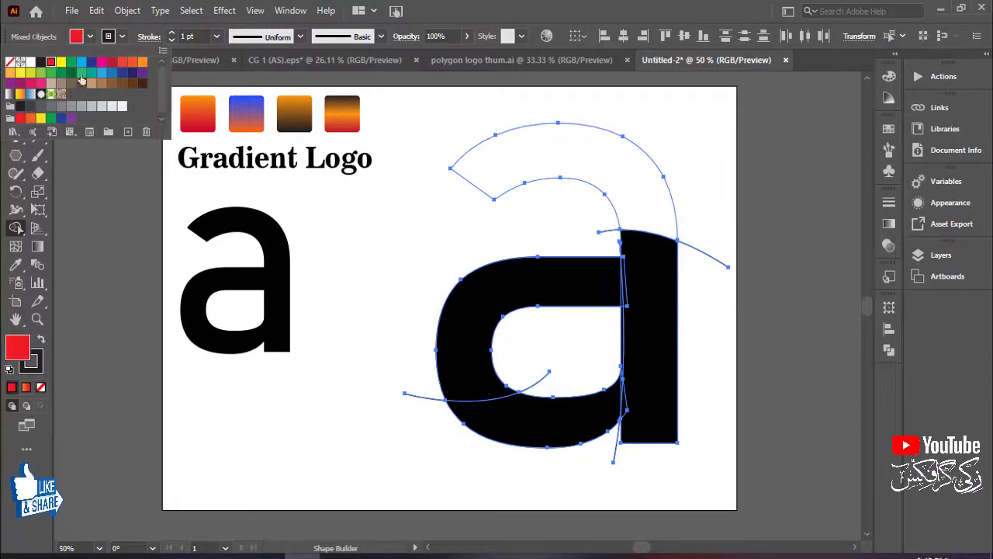
pyautogui.click(543, 166)
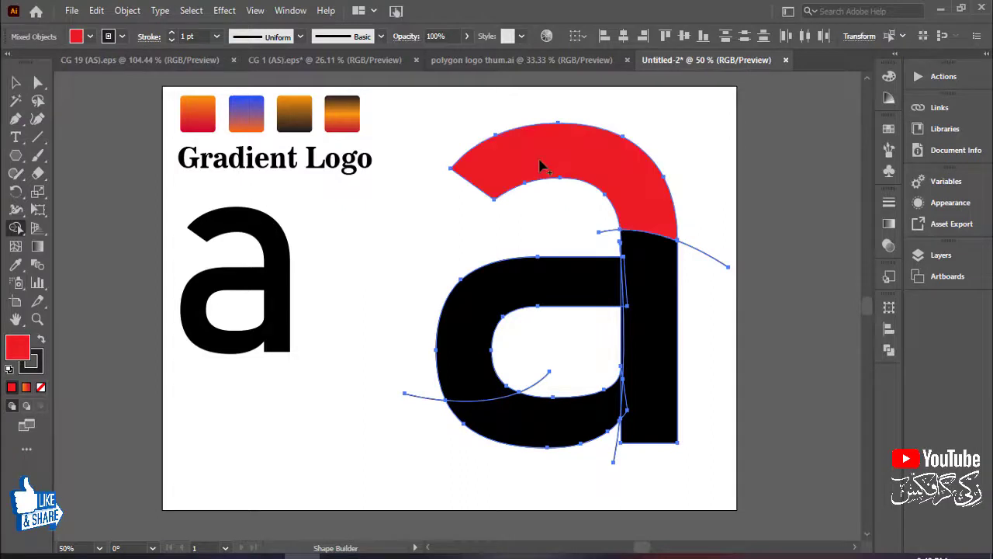
pyautogui.click(660, 325)
pyautogui.click(531, 283)
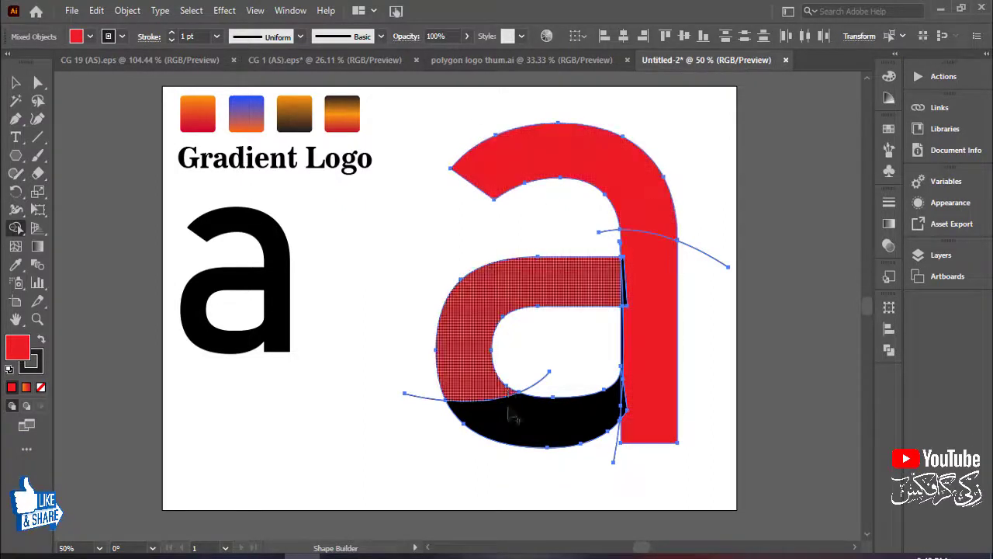
pyautogui.click(566, 427)
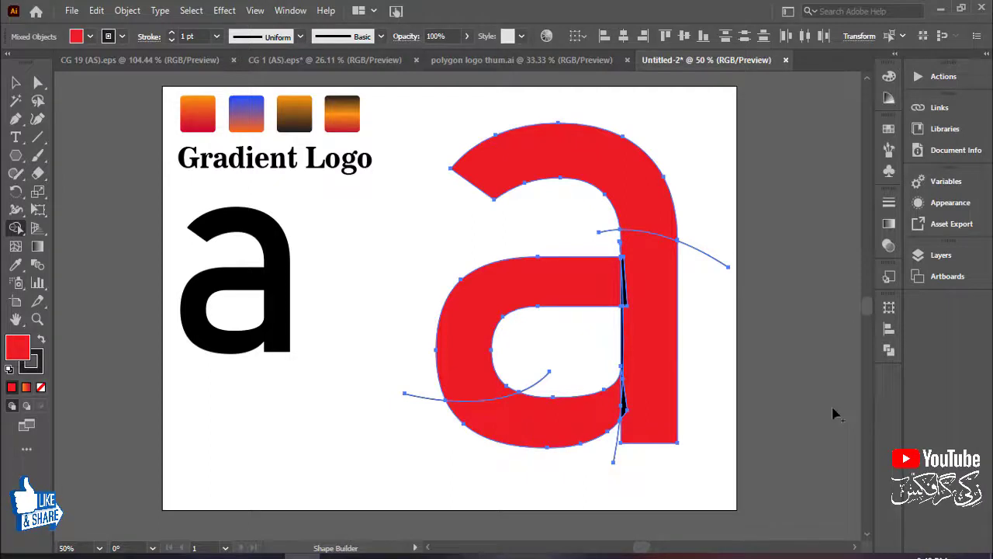
# Merge the black wedge and slivers beside the upper bowl and counter into the red stem with Shape Builder.
pyautogui.hotkey('ctrl', '=')
pyautogui.hotkey('ctrl', '=')
pyautogui.hotkey('ctrl', '=')
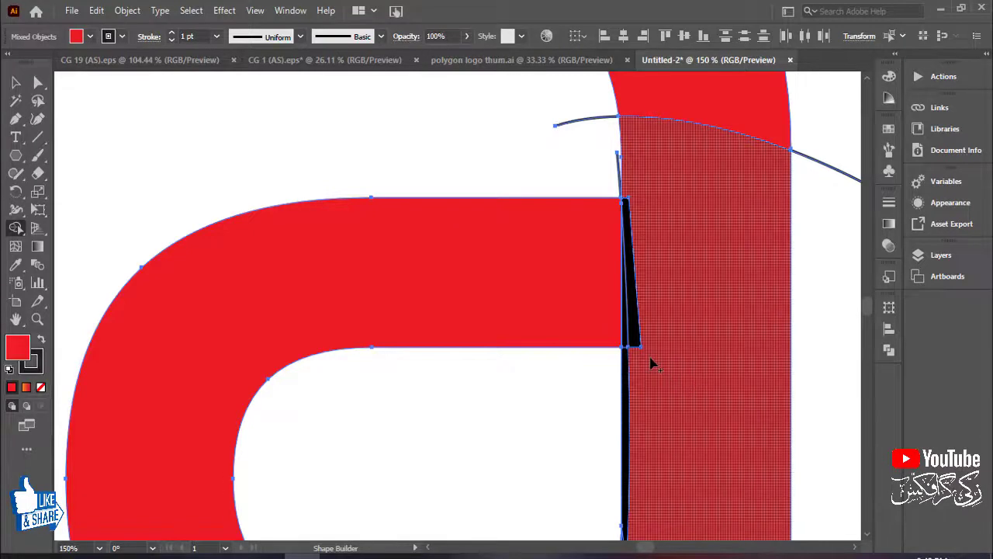
pyautogui.moveTo(650, 357); pyautogui.dragTo(632, 341)
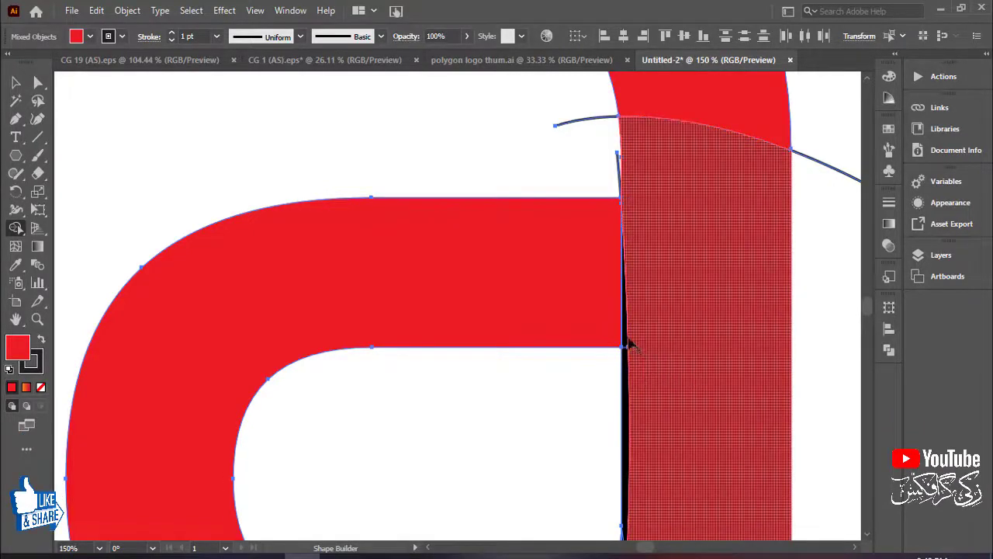
pyautogui.click(632, 424)
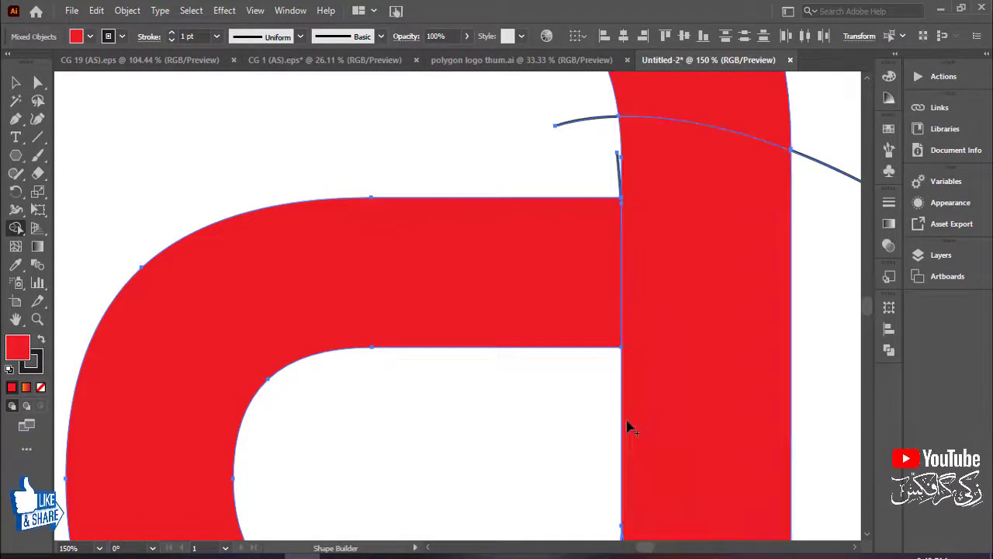
# Merge the black slivers where the lower bowl meets the stem into the adjoining red regions.
pyautogui.moveTo(718, 433); pyautogui.dragTo(705, 255)
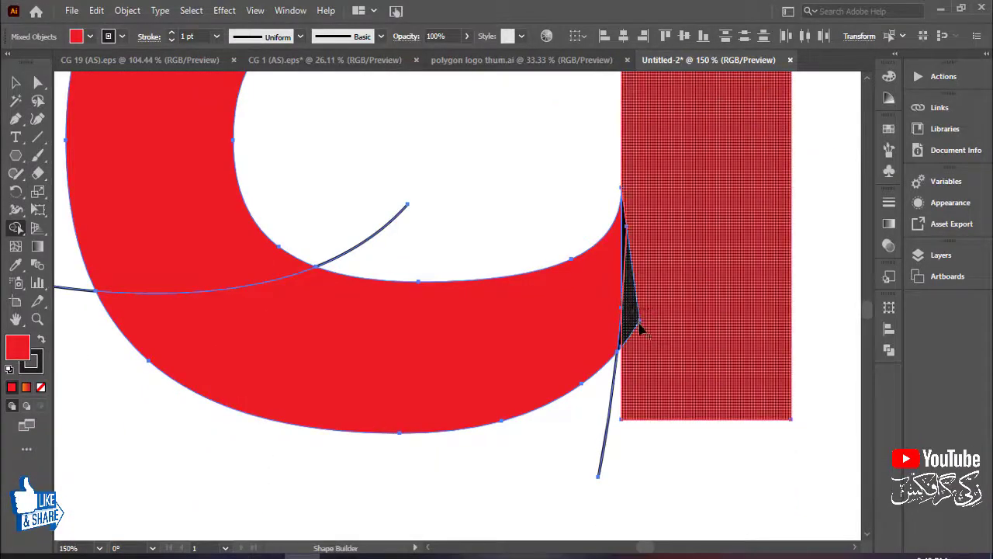
pyautogui.moveTo(639, 324); pyautogui.dragTo(652, 309)
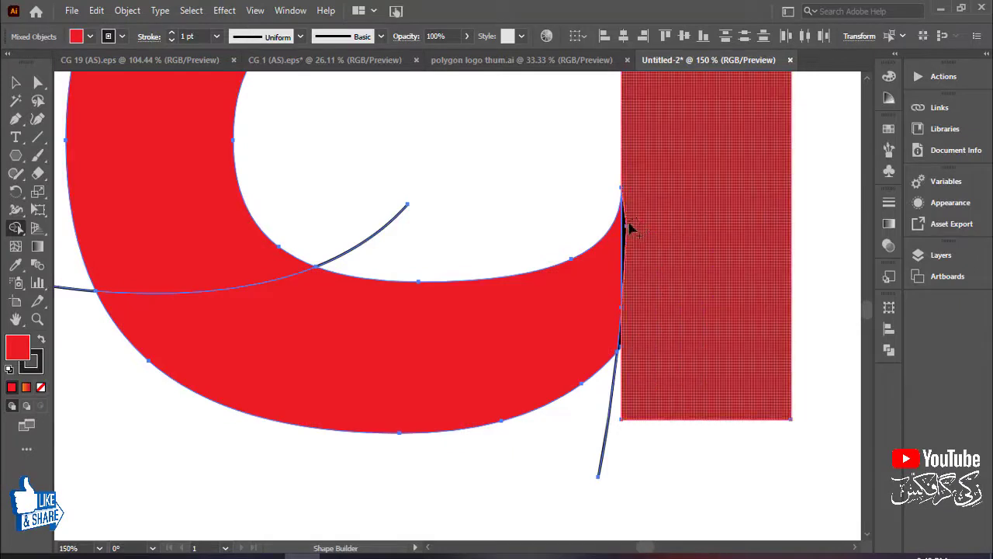
pyautogui.moveTo(624, 227); pyautogui.dragTo(623, 232)
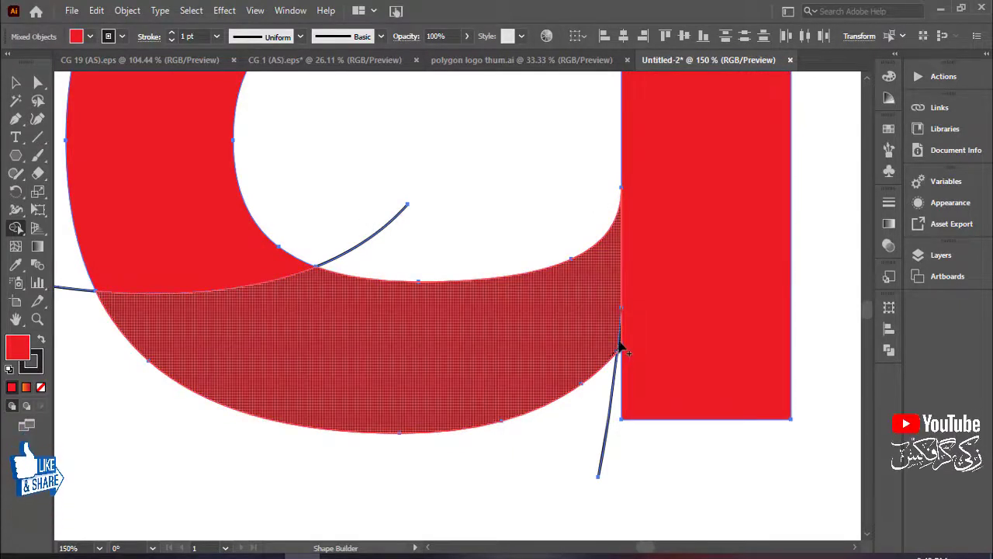
pyautogui.moveTo(619, 345)
pyautogui.mouseDown()
pyautogui.moveTo(598, 365)
pyautogui.moveTo(482, 354)
pyautogui.mouseUp()
# Examine the joint between bowl and stem up close, and the whole red letter, for leftover slivers.
pyautogui.hotkey('ctrl', '=')
pyautogui.hotkey('ctrl', '=')
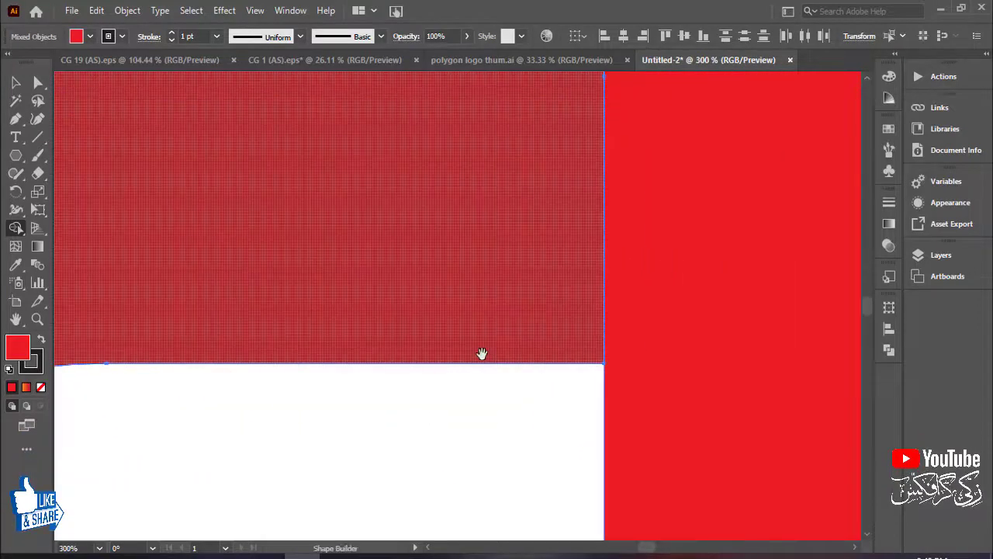
pyautogui.hotkey('ctrl', '-')
pyautogui.hotkey('ctrl', '-')
pyautogui.hotkey('ctrl', '-')
pyautogui.hotkey('ctrl', '-')
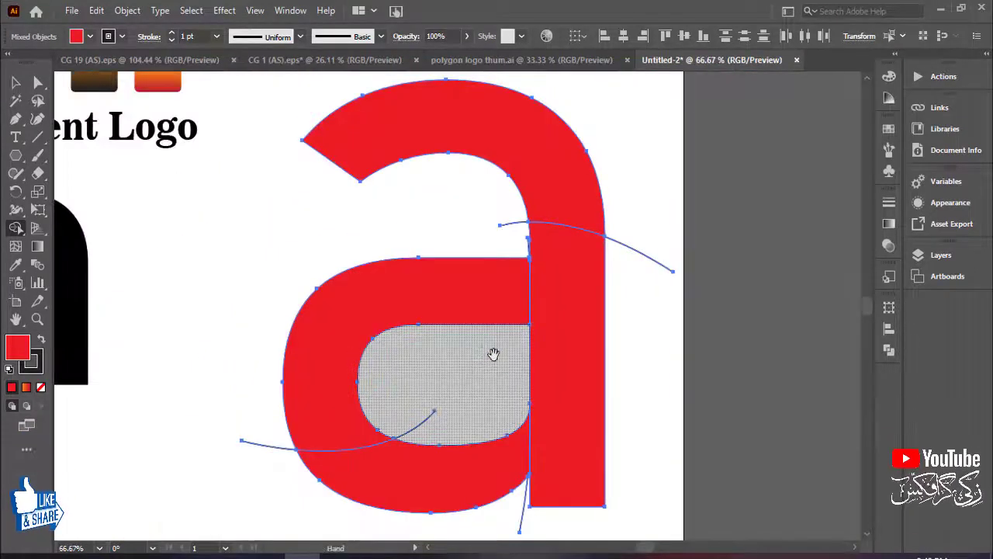
pyautogui.hotkey('ctrl', '-')
pyautogui.hotkey('ctrl', '-')
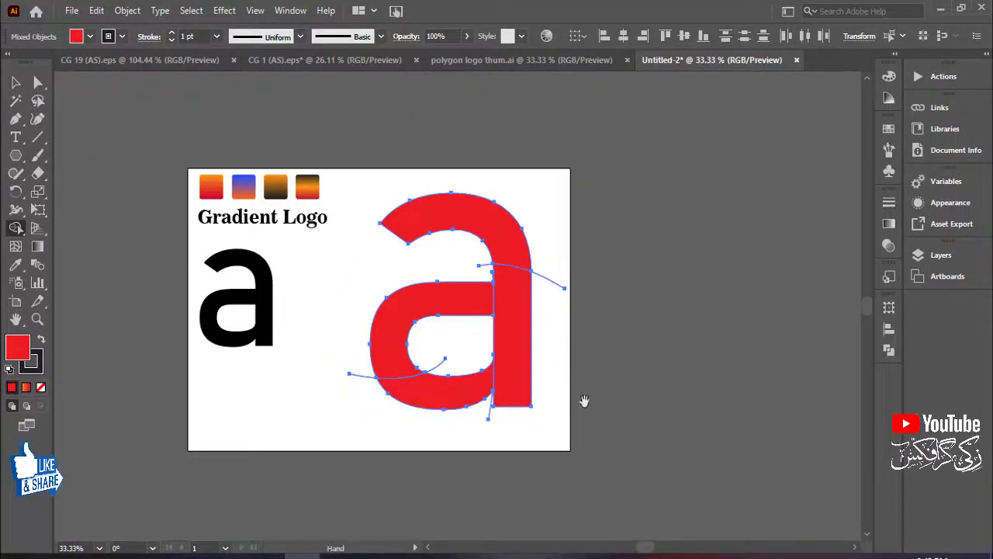
pyautogui.moveTo(584, 400); pyautogui.dragTo(714, 397)
# Move the divided red letter off the artboard to its left, leaving the leftover curve ends behind.
pyautogui.click(16, 82)
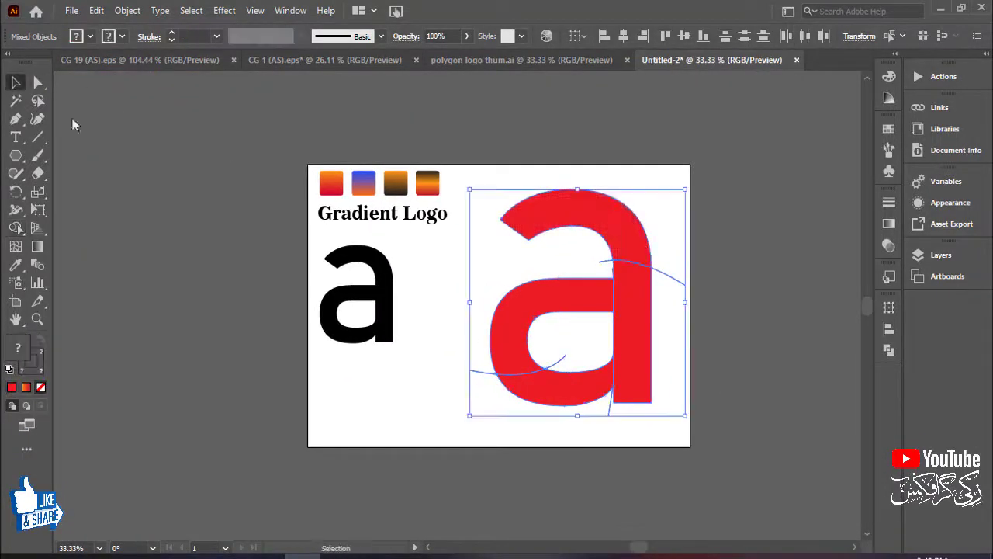
pyautogui.click(594, 157)
pyautogui.click(625, 261)
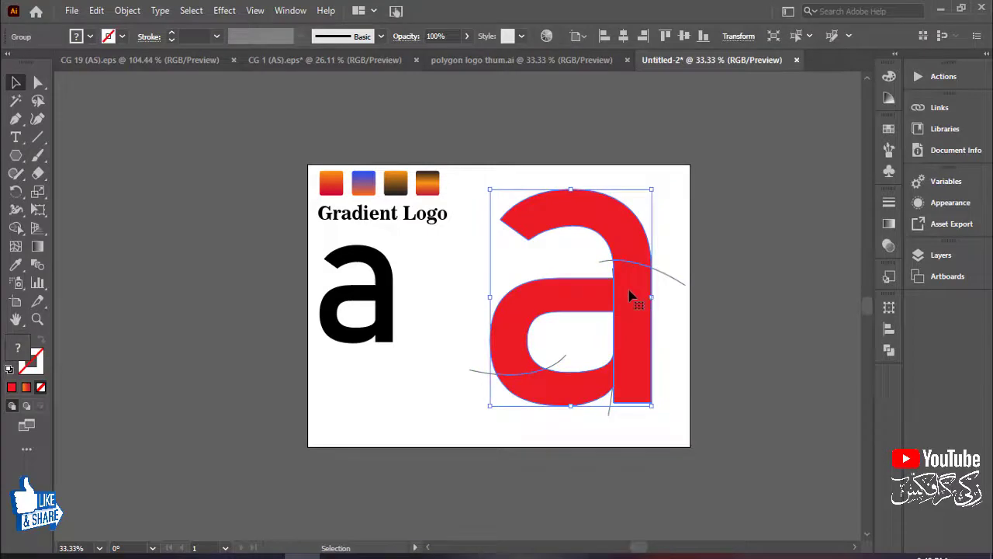
pyautogui.rightClick(630, 296)
pyautogui.click(734, 354)
pyautogui.click(734, 355)
pyautogui.click(625, 246)
pyautogui.moveTo(623, 246); pyautogui.dragTo(228, 297)
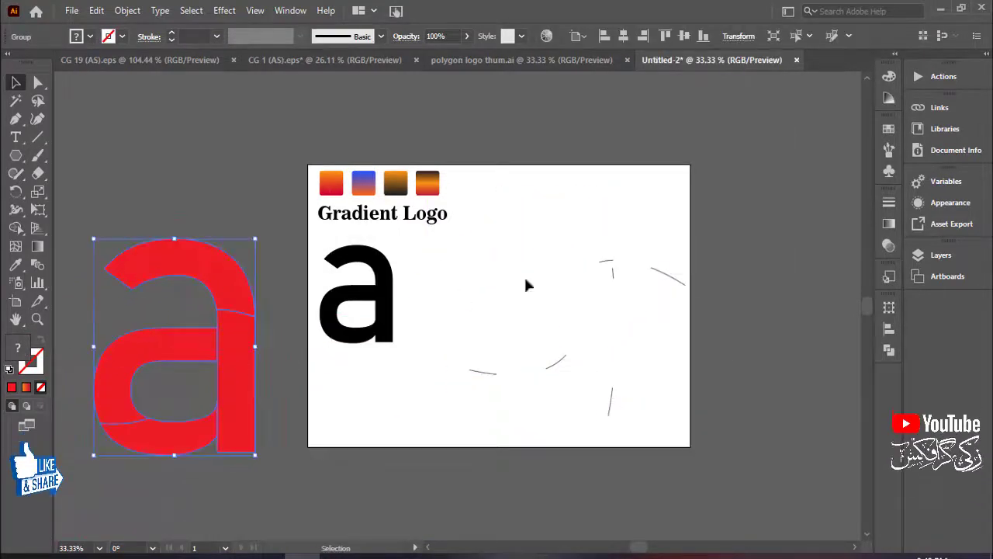
# Delete the leftover curve ends and move the red letter back onto the artboard beside the black one.
pyautogui.click(551, 257)
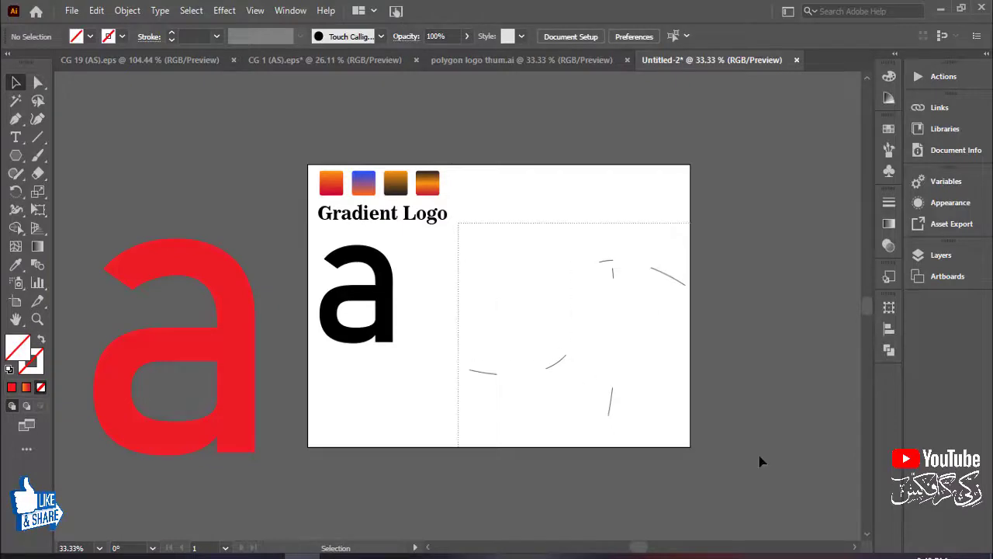
pyautogui.hotkey('ctrl', 'a')
pyautogui.press('Delete')
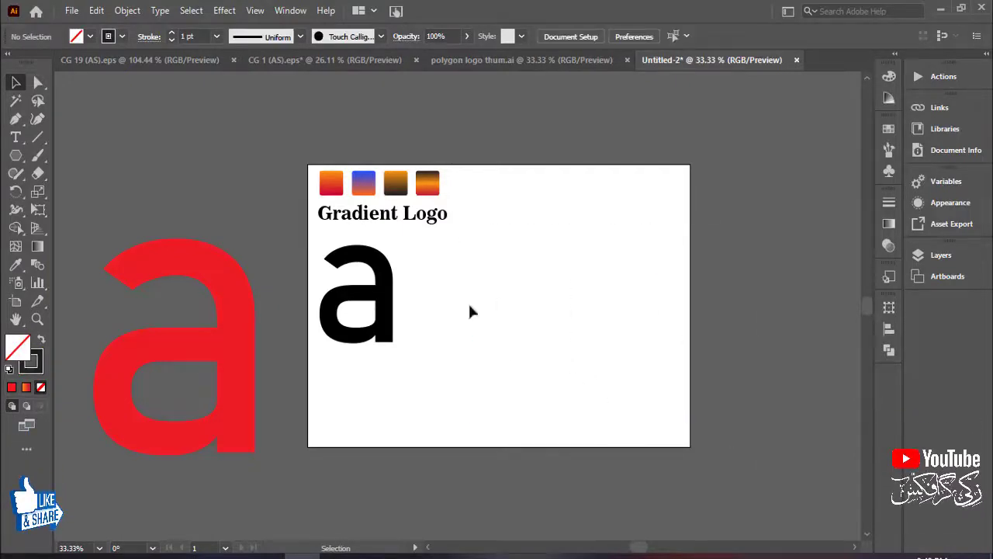
pyautogui.moveTo(237, 339); pyautogui.dragTo(637, 302)
pyautogui.click(671, 303)
# Ungroup the red letter into its separate parts and clear the selection.
pyautogui.hotkey('ctrl', '+')
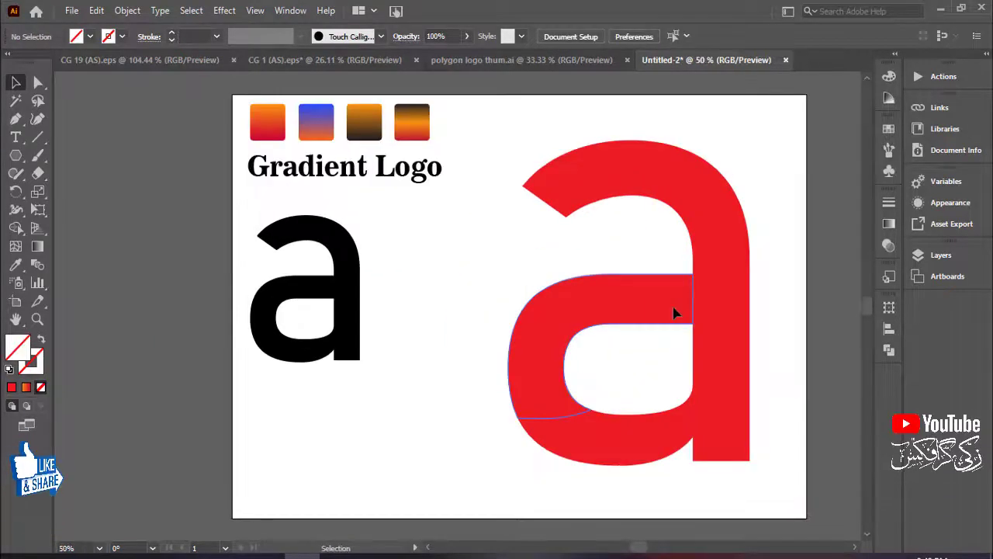
pyautogui.click(696, 300)
pyautogui.rightClick(708, 292)
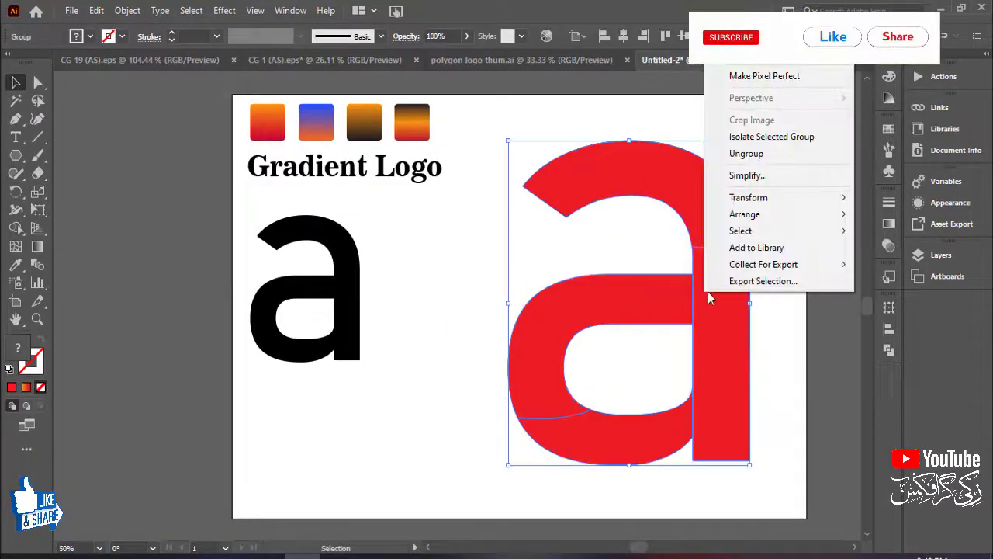
pyautogui.click(764, 155)
pyautogui.click(687, 126)
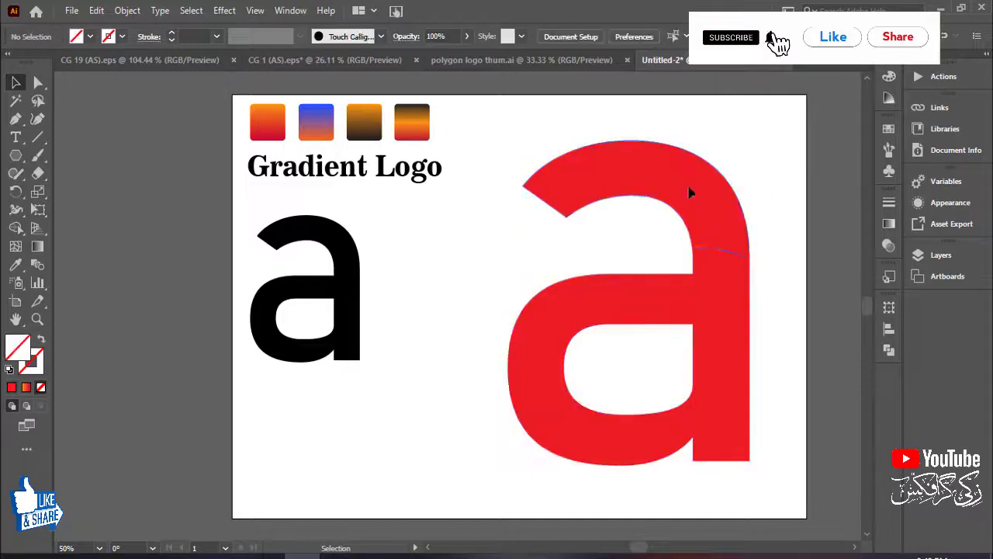
# Pull the four parts of the red letter apart to check that they are separate, and undo the moves.
pyautogui.moveTo(691, 194); pyautogui.dragTo(577, 175)
pyautogui.moveTo(729, 302); pyautogui.dragTo(806, 204)
pyautogui.moveTo(603, 315); pyautogui.dragTo(475, 347)
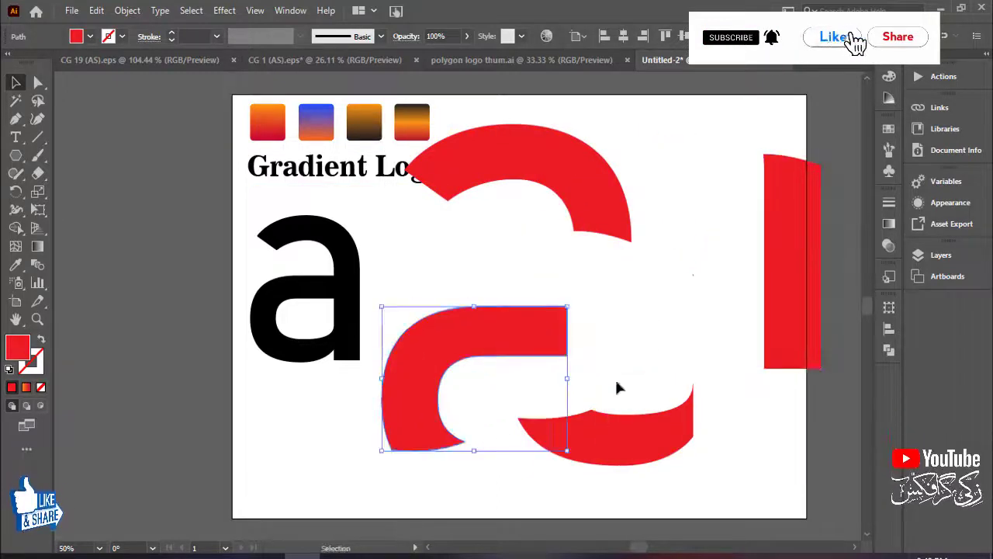
pyautogui.moveTo(633, 429); pyautogui.dragTo(709, 447)
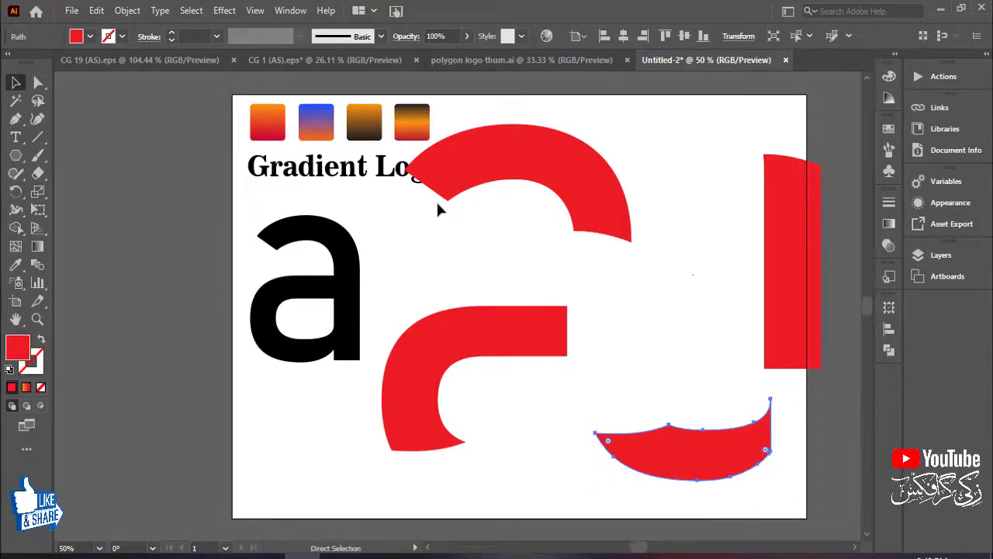
pyautogui.hotkey('ctrl', 'z')
pyautogui.hotkey('ctrl', 'z')
pyautogui.hotkey('ctrl', 'z')
pyautogui.hotkey('ctrl', 'z')
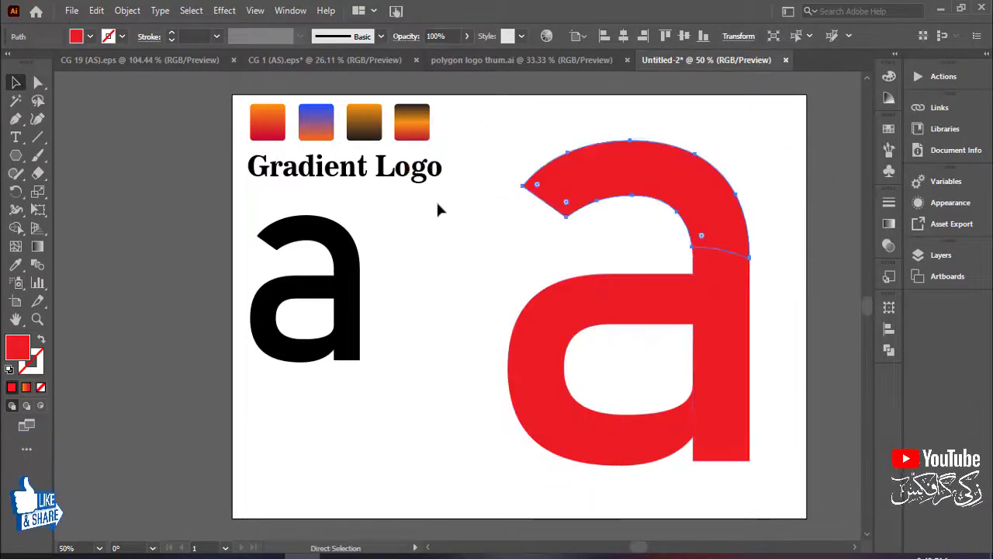
# Clear the selection and move the black letter slightly down, away from the Gradient Logo title.
pyautogui.press('v')
pyautogui.click(557, 126)
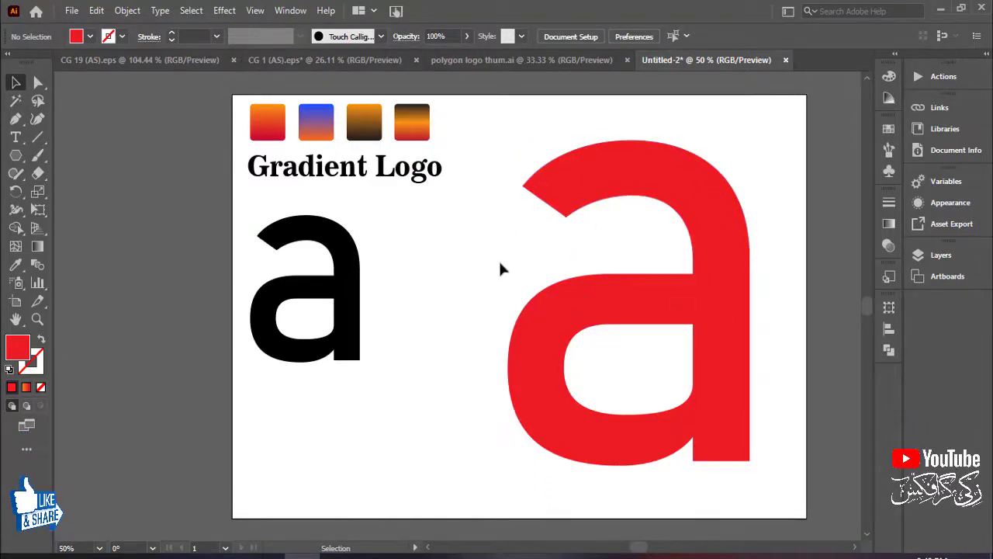
pyautogui.moveTo(345, 317); pyautogui.dragTo(346, 354)
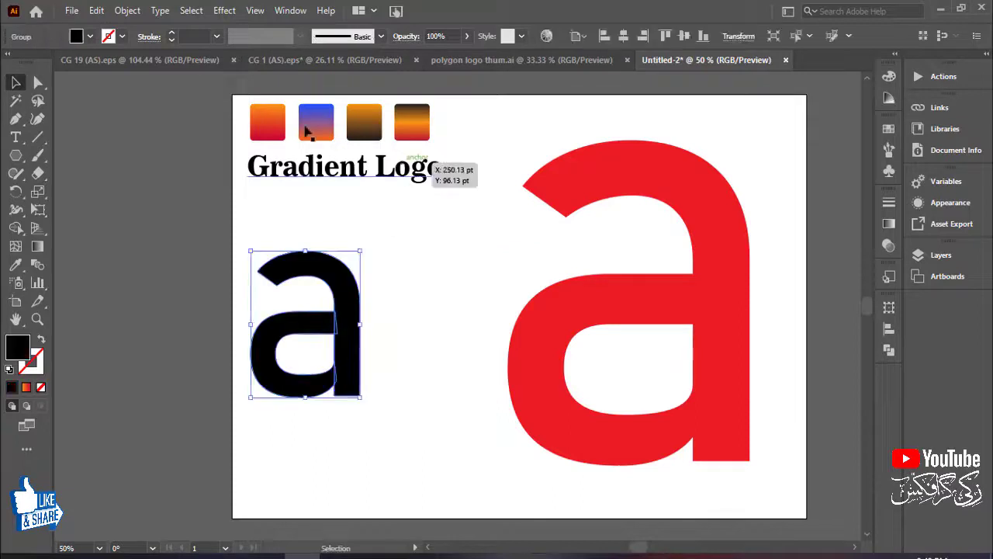
pyautogui.click(476, 240)
# Fill the upper arc of the red letter with the orange-to-red gradient sampled from the first swatch using the Eyedropper.
pyautogui.click(636, 183)
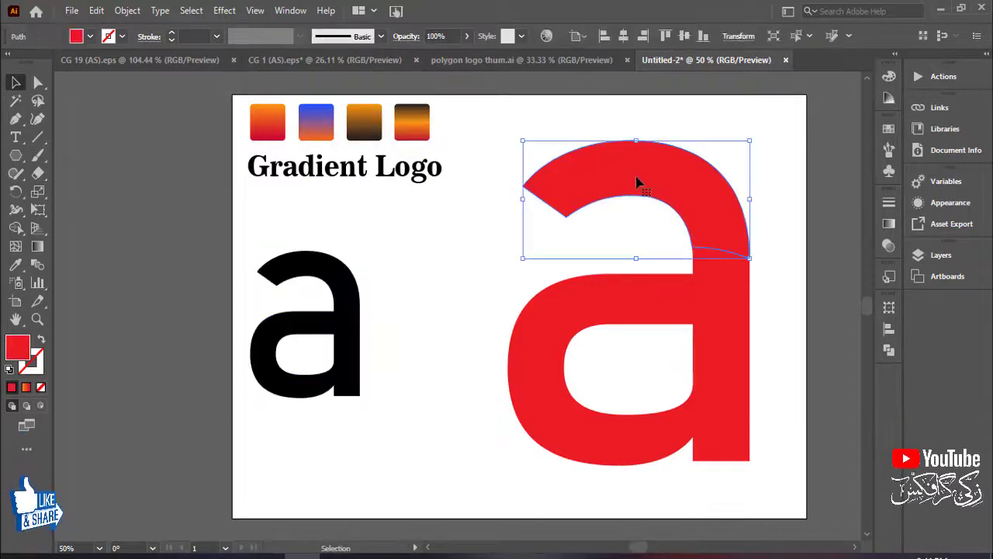
pyautogui.click(15, 263)
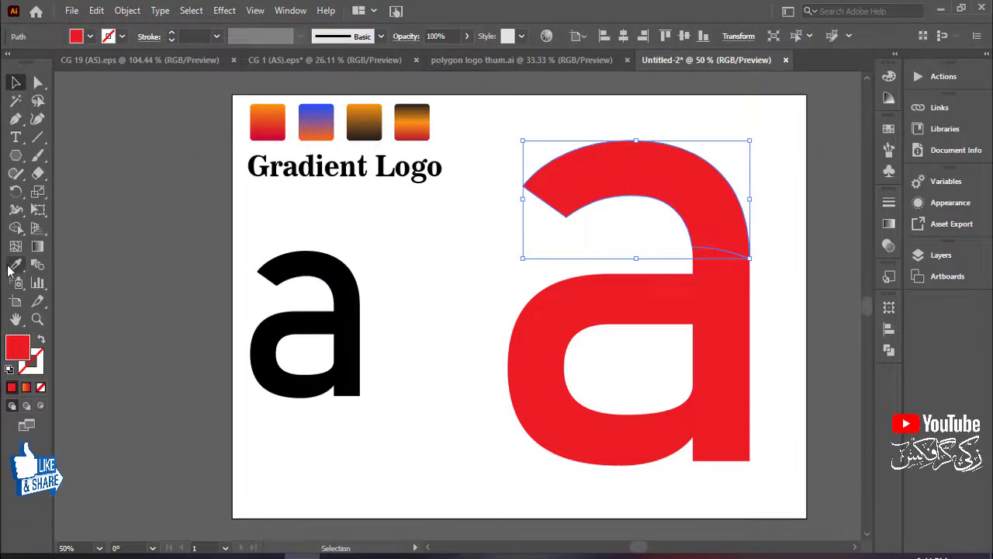
pyautogui.click(263, 126)
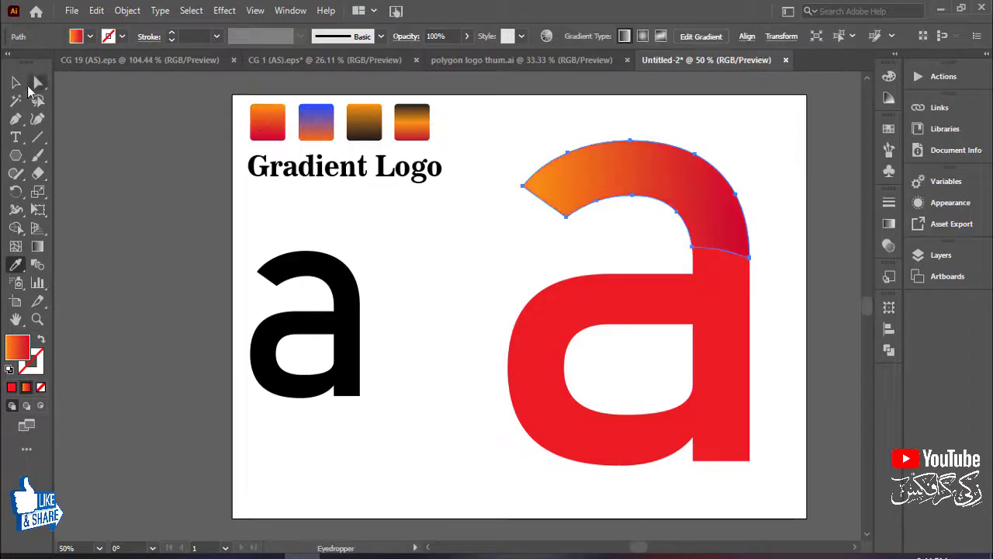
pyautogui.click(17, 83)
# Fill the letter's vertical stem with the blue-to-orange gradient sampled from the second swatch.
pyautogui.click(710, 310)
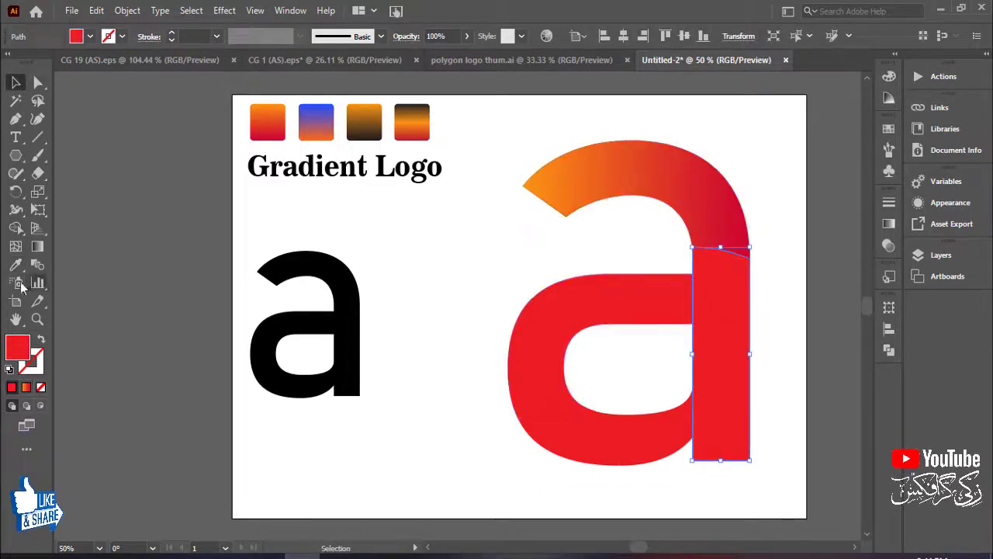
pyautogui.click(17, 264)
pyautogui.click(317, 116)
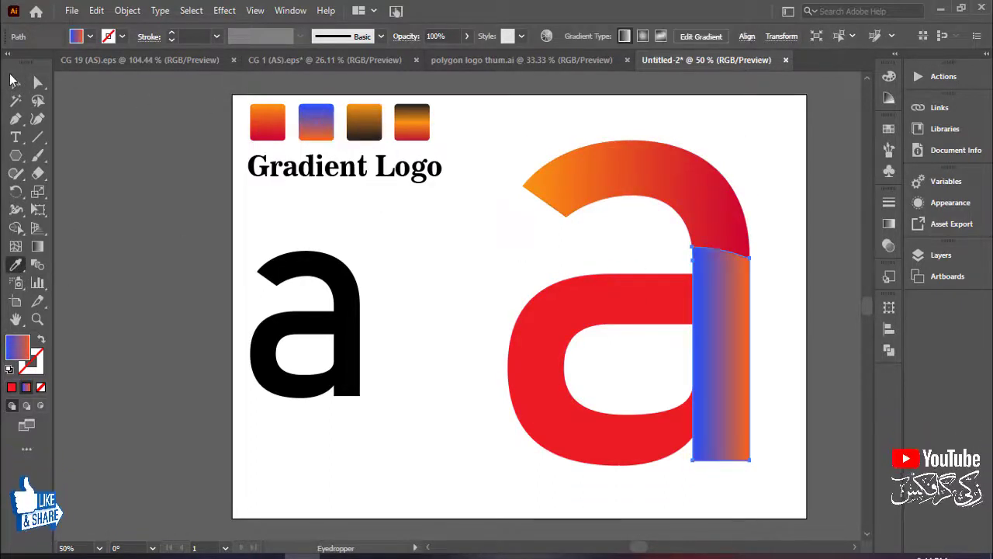
pyautogui.click(14, 81)
# Fill the upper part of the bowl with the orange-to-black gradient sampled from the third swatch.
pyautogui.click(527, 314)
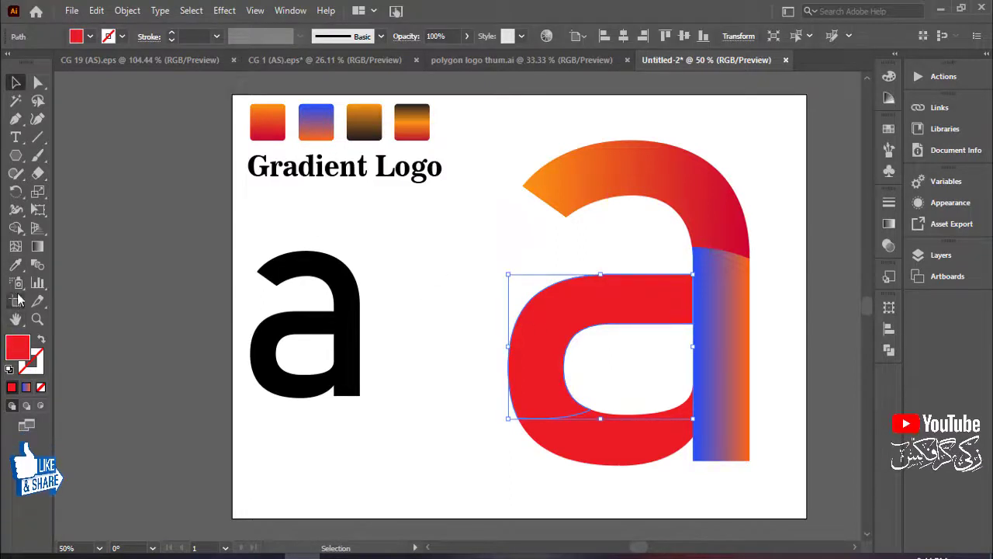
pyautogui.click(17, 264)
pyautogui.click(373, 122)
pyautogui.click(14, 82)
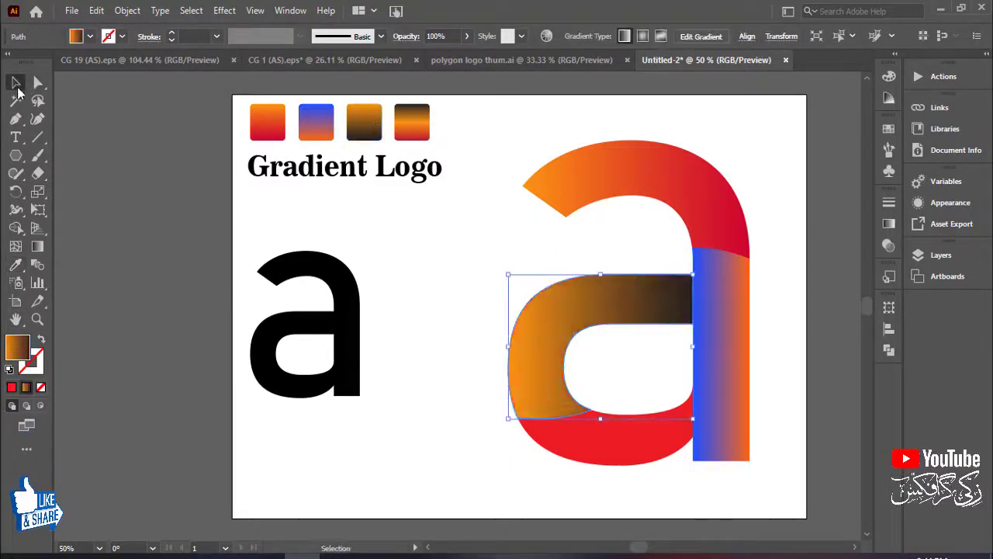
# Fill the lower part of the bowl with the black-orange-red gradient sampled from the fourth swatch.
pyautogui.click(577, 439)
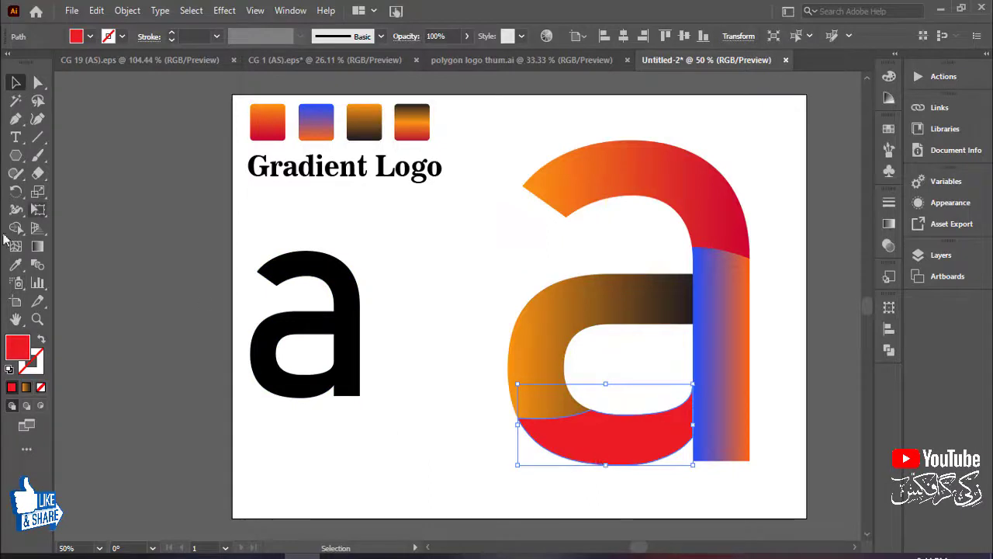
pyautogui.click(17, 264)
pyautogui.click(411, 122)
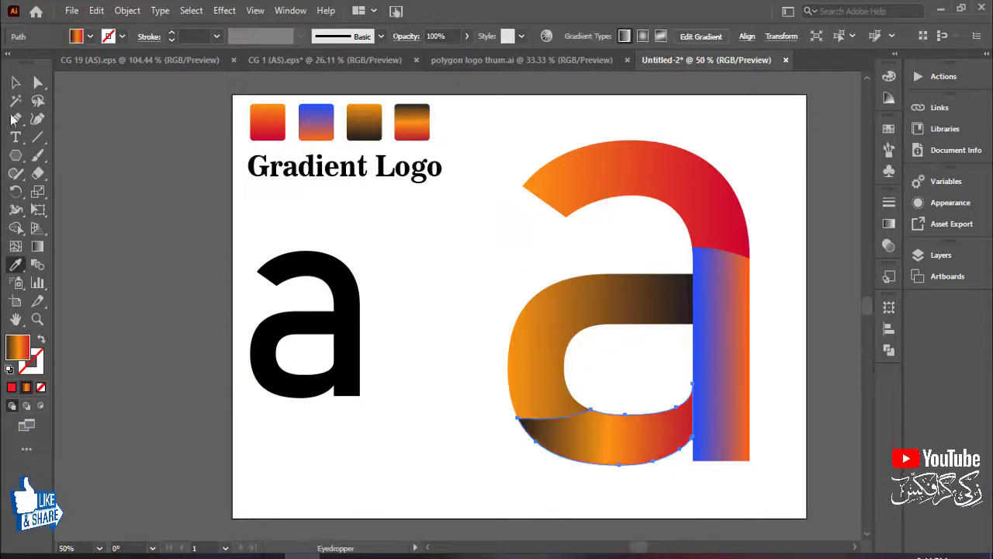
pyautogui.click(15, 83)
# Clear the selection and move the black letter slightly to the right, closer to the gradient letter.
pyautogui.click(453, 258)
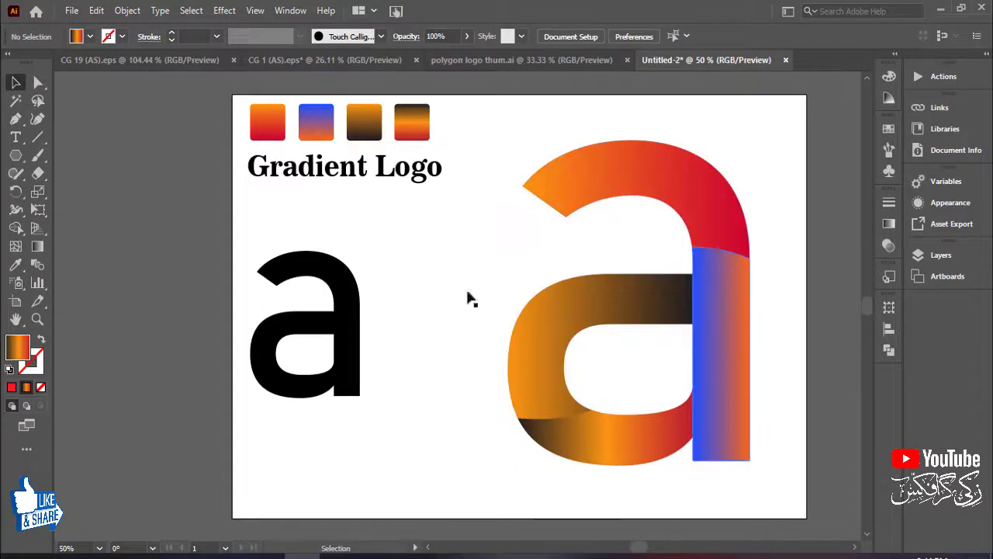
pyautogui.moveTo(334, 327); pyautogui.dragTo(424, 327)
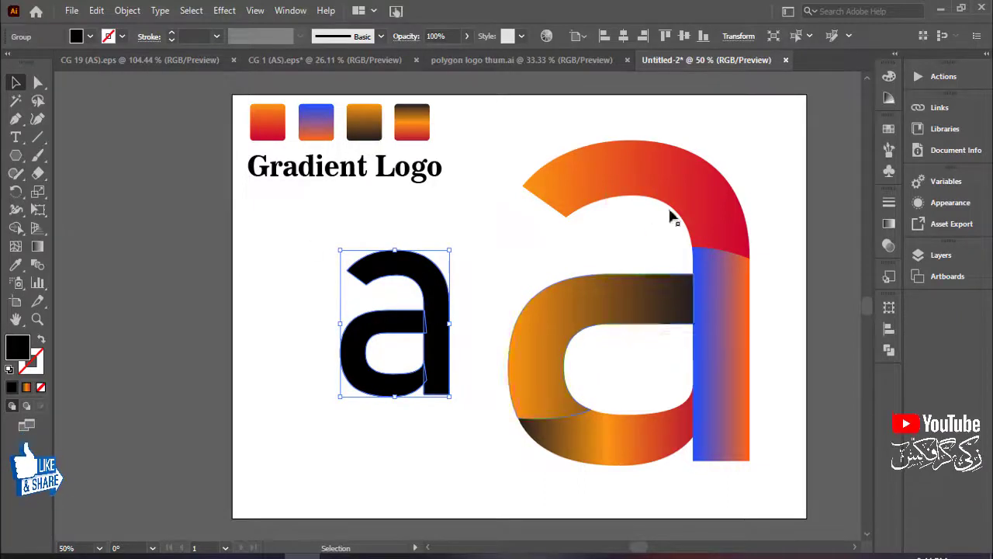
pyautogui.moveTo(442, 328); pyautogui.dragTo(391, 328)
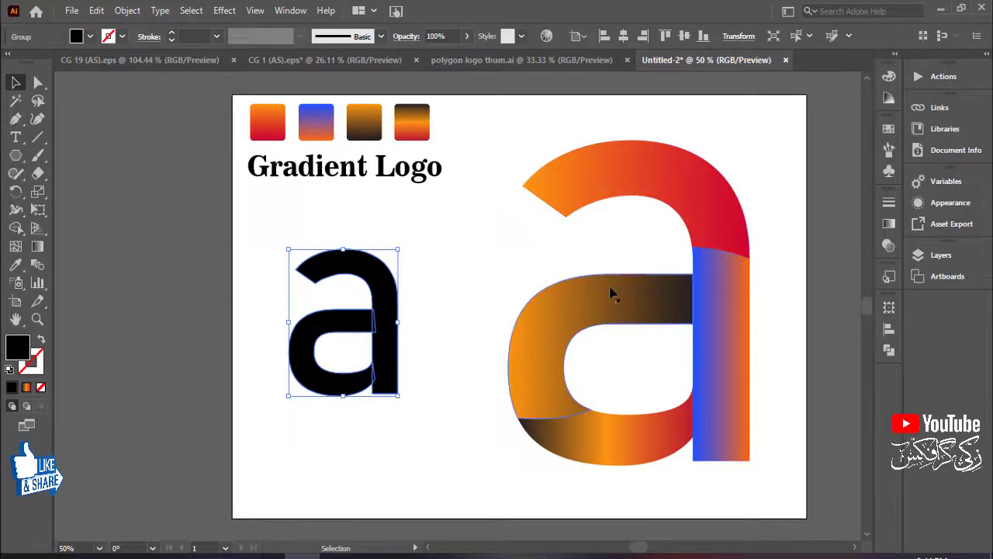
# Redirect the upper arc's gradient diagonally with the Gradient tool, from orange at its upper-left tip to red beyond the stem joint, and deselect it.
pyautogui.click(734, 195)
pyautogui.click(712, 203)
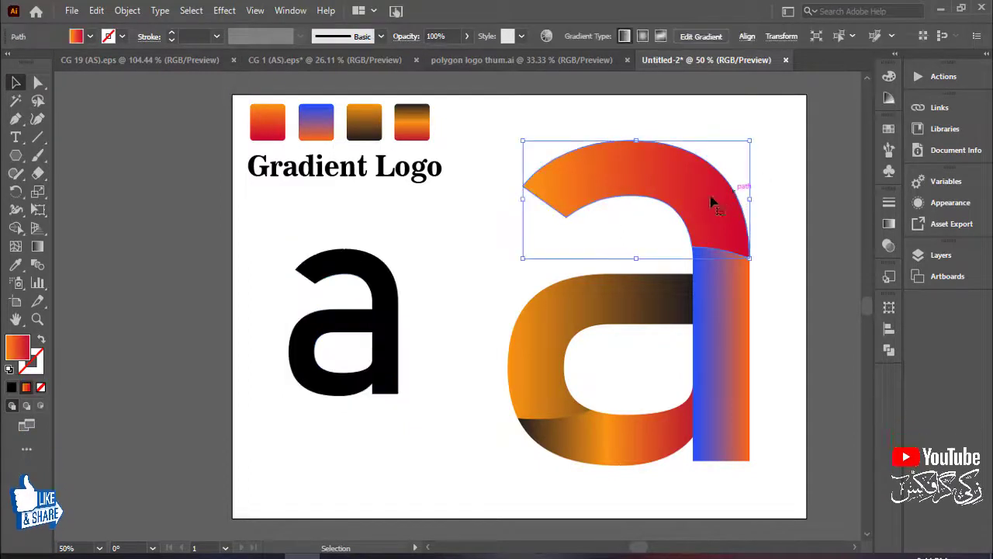
pyautogui.click(35, 254)
pyautogui.moveTo(572, 148); pyautogui.dragTo(781, 270)
pyautogui.moveTo(684, 135); pyautogui.dragTo(736, 261)
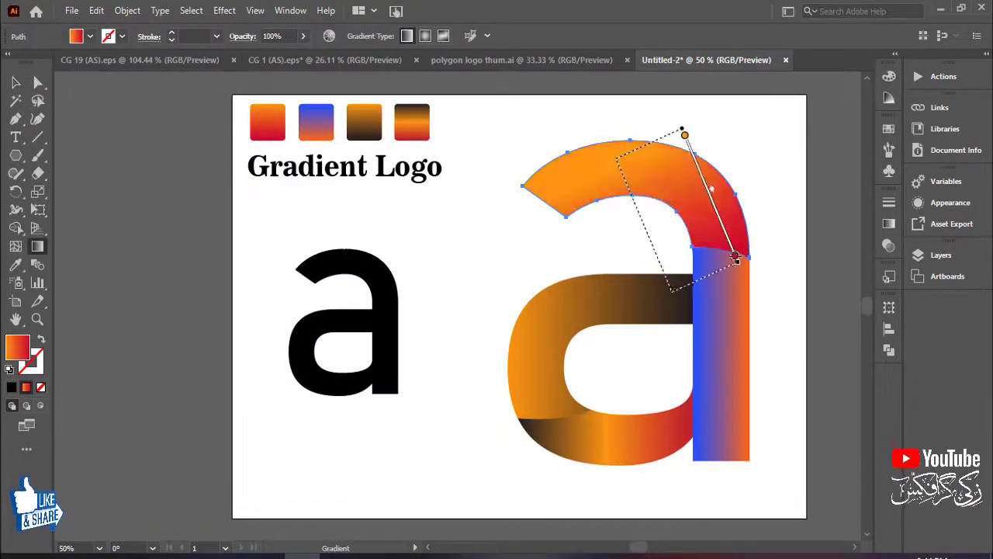
pyautogui.moveTo(737, 127); pyautogui.dragTo(738, 266)
pyautogui.moveTo(633, 129); pyautogui.dragTo(637, 281)
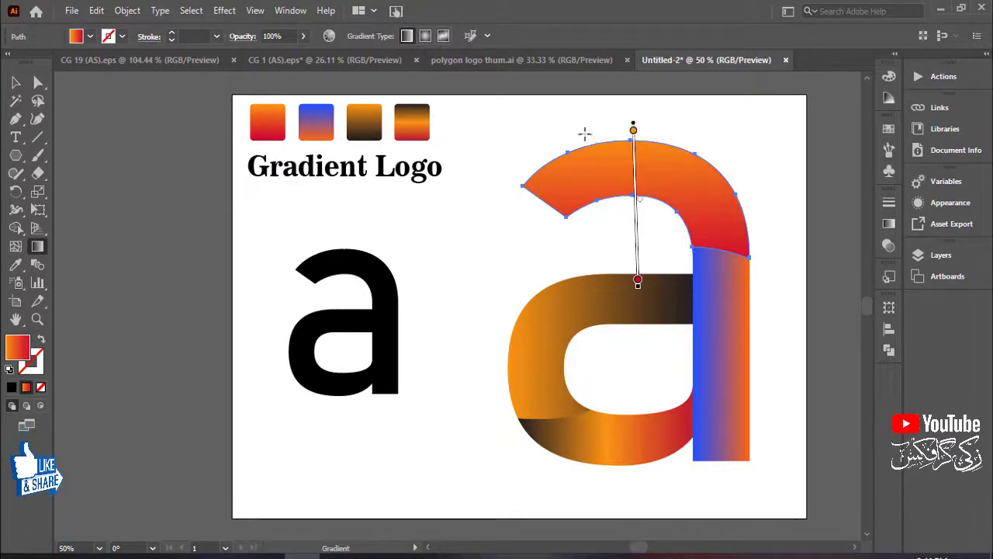
pyautogui.moveTo(584, 134)
pyautogui.mouseDown()
pyautogui.moveTo(749, 248)
pyautogui.moveTo(792, 342)
pyautogui.moveTo(781, 299)
pyautogui.moveTo(774, 308)
pyautogui.mouseUp()
pyautogui.click(16, 83)
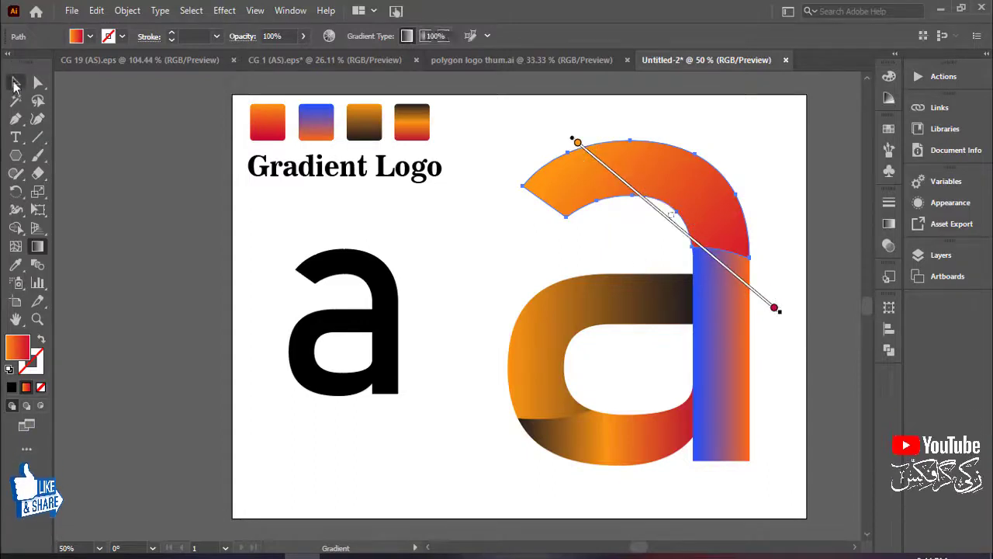
pyautogui.click(547, 241)
# Redirect the stem's gradient with the Gradient tool so it runs from blue at its foot to orange at the joint with the arc.
pyautogui.click(727, 330)
pyautogui.click(37, 246)
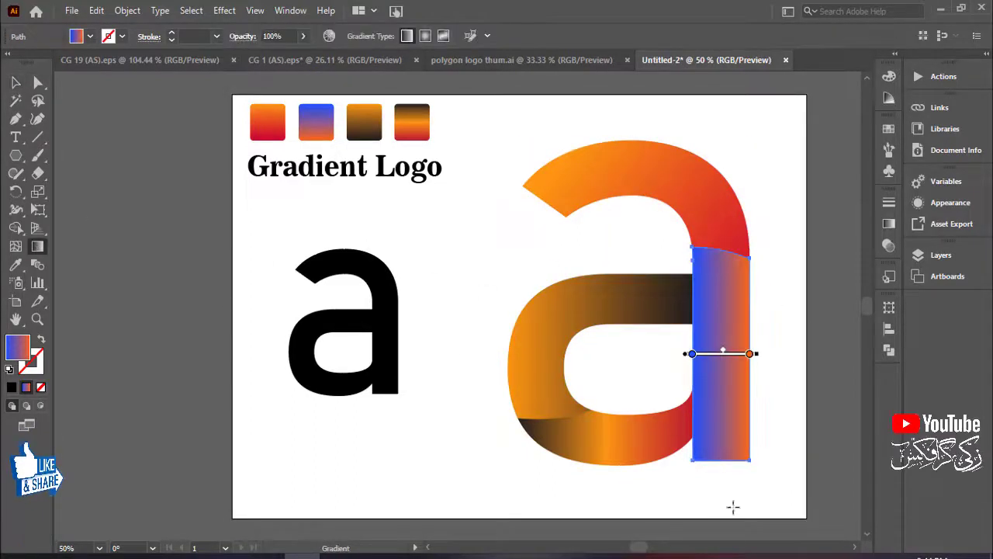
pyautogui.moveTo(732, 505); pyautogui.dragTo(714, 248)
pyautogui.moveTo(704, 487); pyautogui.dragTo(734, 256)
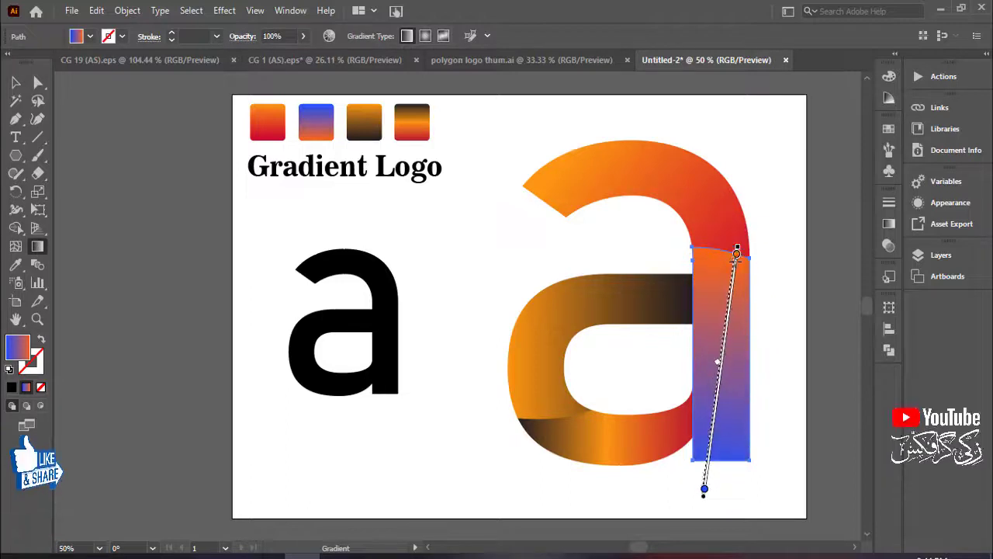
pyautogui.click(17, 84)
pyautogui.click(448, 260)
# Redirect the upper bowl's gradient with the Gradient tool so it rises diagonally from orange at the outer curve to black past the stem.
pyautogui.click(583, 310)
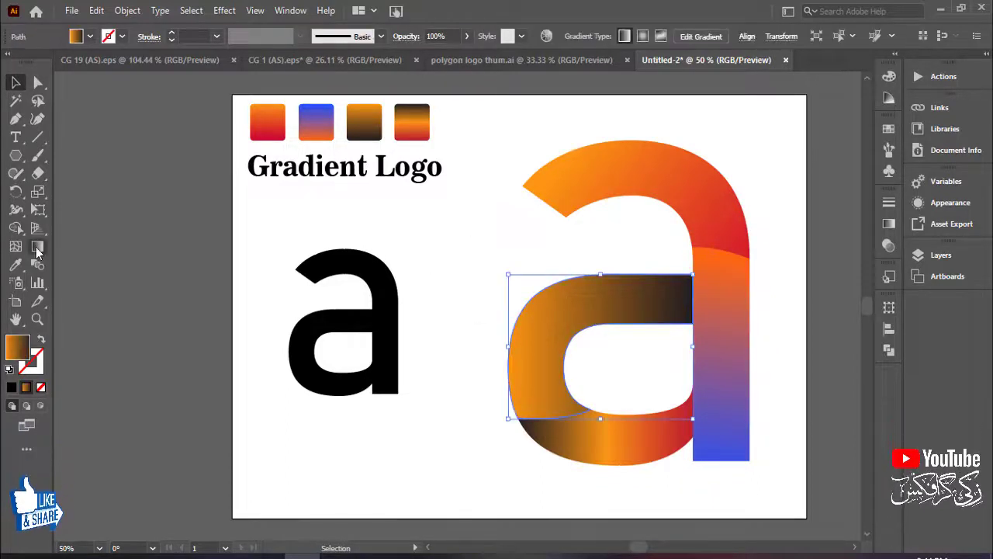
pyautogui.click(38, 247)
pyautogui.moveTo(472, 361); pyautogui.dragTo(738, 275)
pyautogui.moveTo(471, 315); pyautogui.dragTo(699, 284)
pyautogui.moveTo(478, 359); pyautogui.dragTo(698, 328)
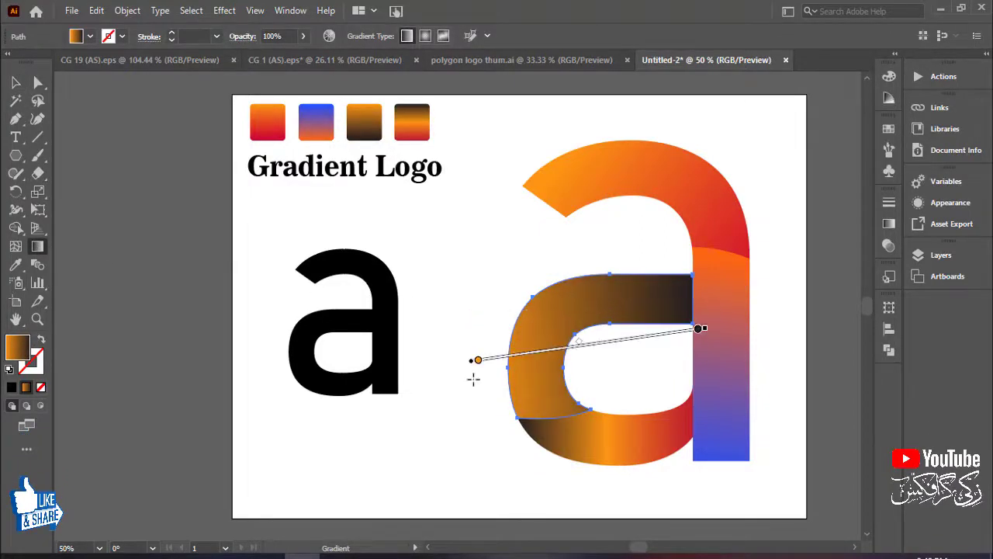
pyautogui.moveTo(476, 385); pyautogui.dragTo(740, 290)
pyautogui.click(16, 83)
pyautogui.click(190, 155)
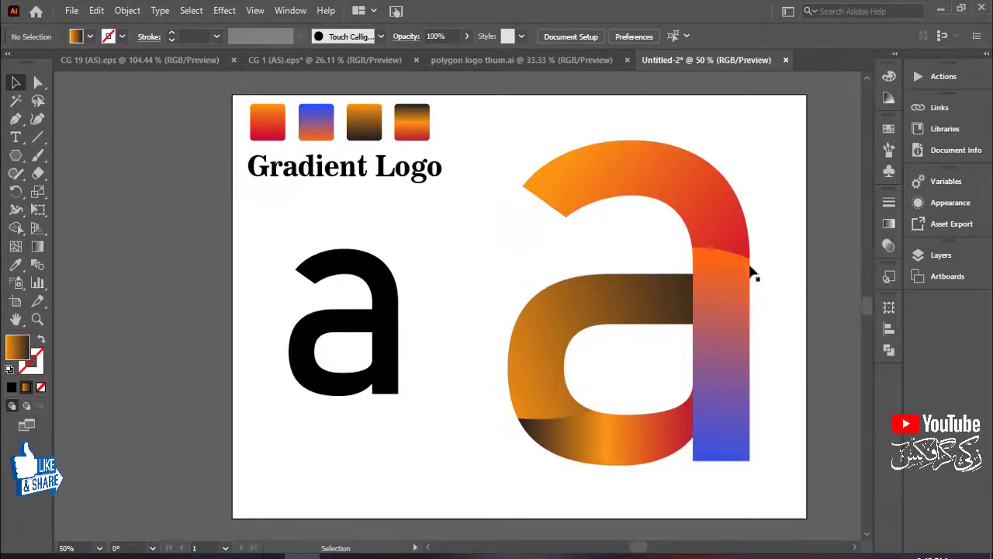
# Reverse the lower bowl's gradient along a short slanted line, from black beside the stem through orange to red at the outer curve.
pyautogui.click(599, 440)
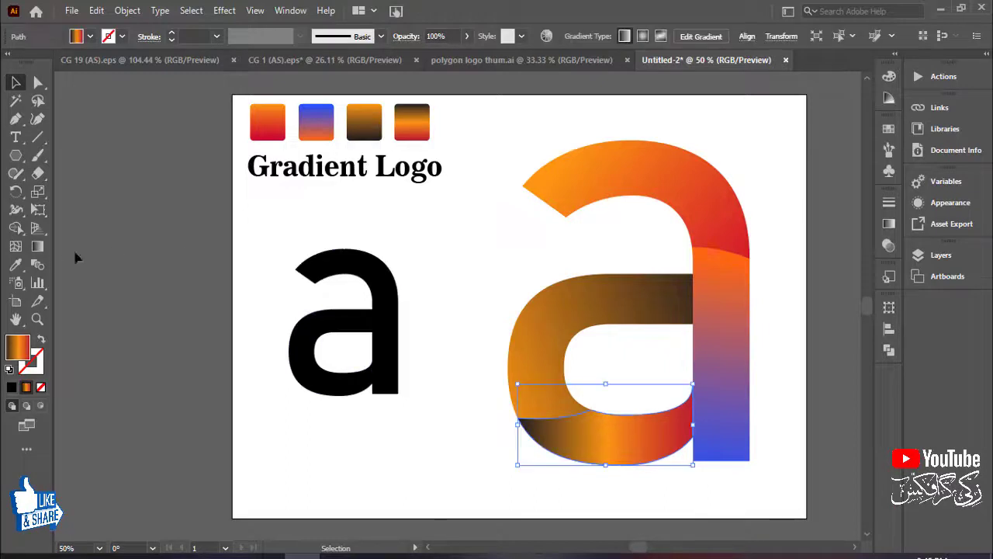
pyautogui.click(37, 246)
pyautogui.moveTo(719, 419)
pyautogui.mouseDown()
pyautogui.moveTo(476, 474)
pyautogui.moveTo(497, 465)
pyautogui.moveTo(496, 435)
pyautogui.moveTo(477, 435)
pyautogui.moveTo(481, 377)
pyautogui.mouseUp()
pyautogui.moveTo(603, 470); pyautogui.dragTo(731, 414)
pyautogui.moveTo(667, 442)
pyautogui.mouseDown()
pyautogui.moveTo(658, 412)
pyautogui.moveTo(566, 443)
pyautogui.moveTo(621, 432)
pyautogui.mouseUp()
pyautogui.moveTo(628, 432); pyautogui.dragTo(614, 448)
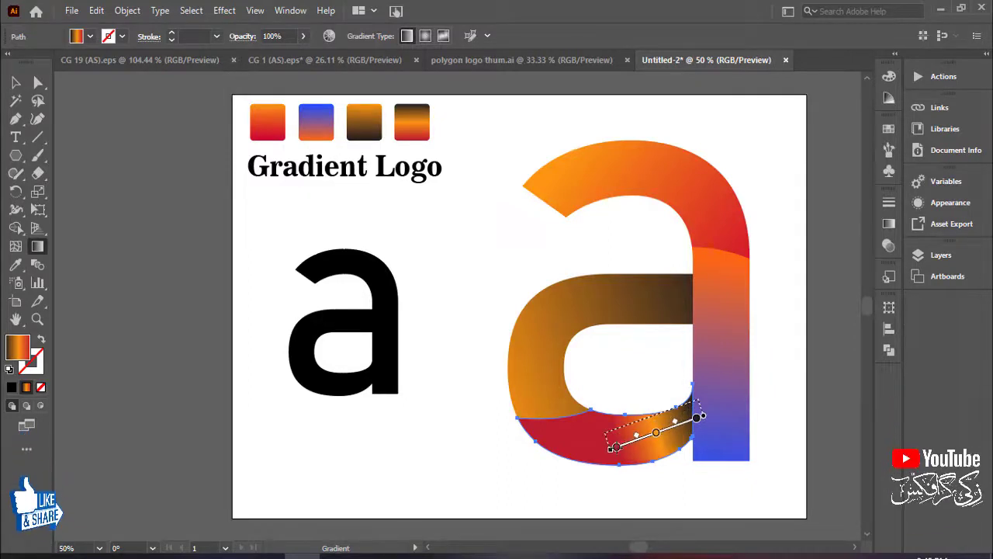
pyautogui.click(16, 82)
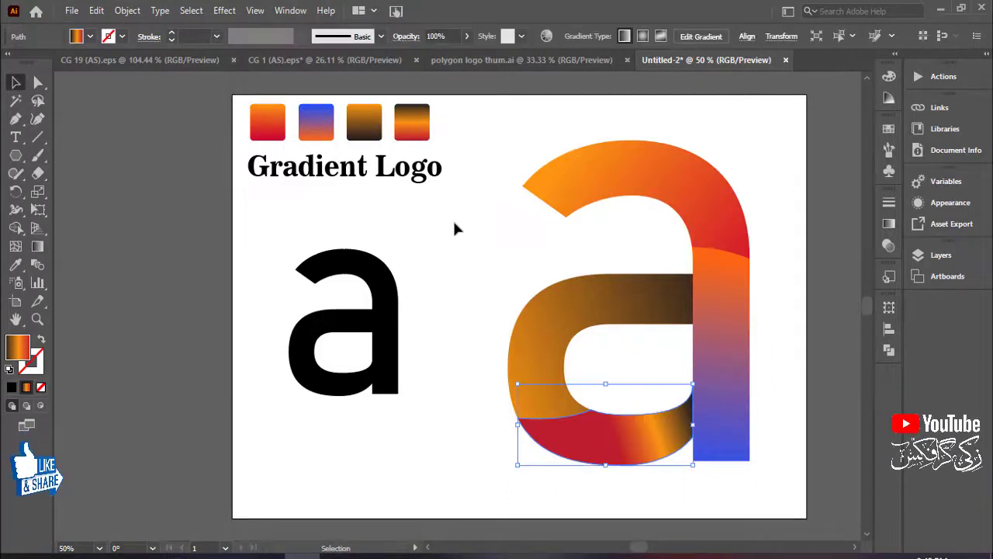
pyautogui.click(454, 227)
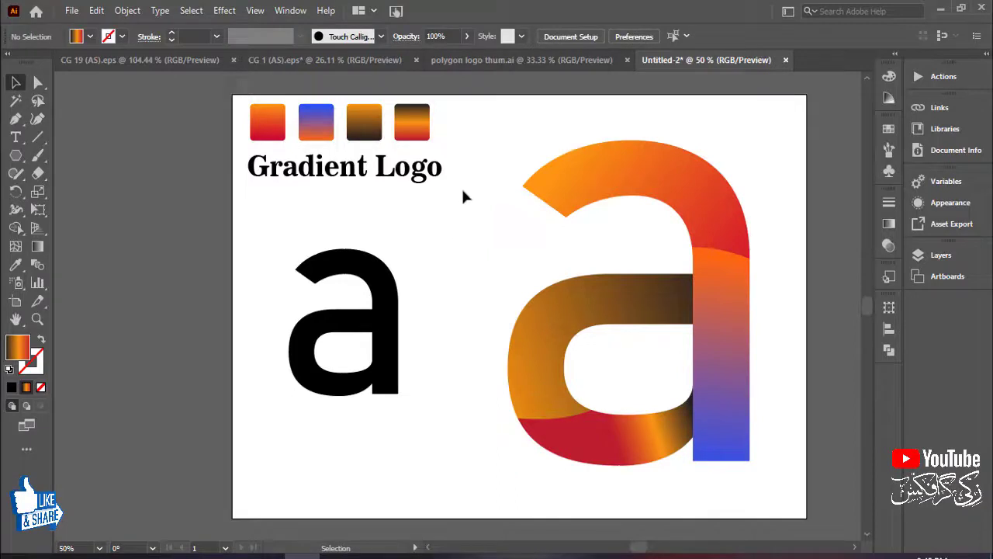
# Redraw the upper bowl's gradient almost horizontally, from orange just inside the outer curve to black at the stem.
pyautogui.click(625, 306)
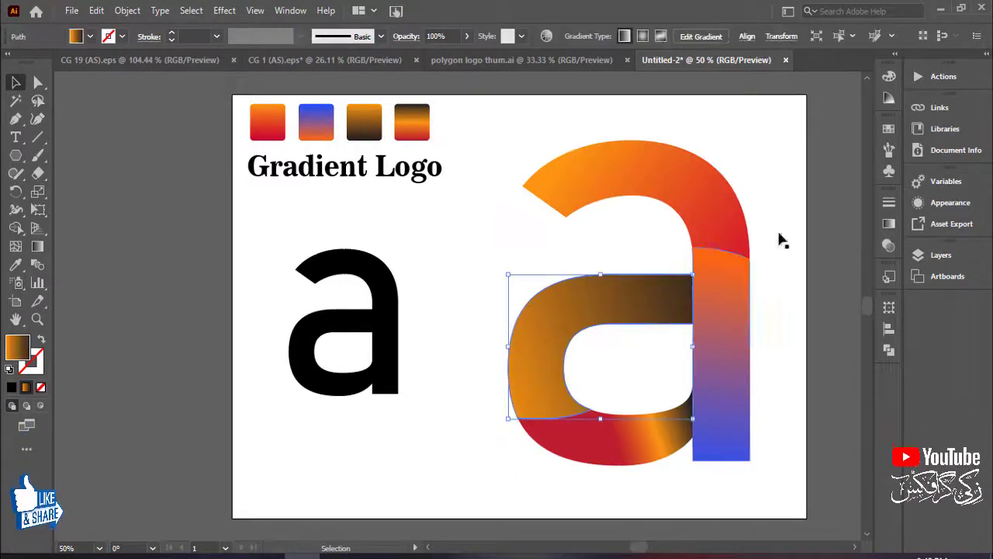
pyautogui.click(38, 245)
pyautogui.moveTo(479, 342); pyautogui.dragTo(690, 348)
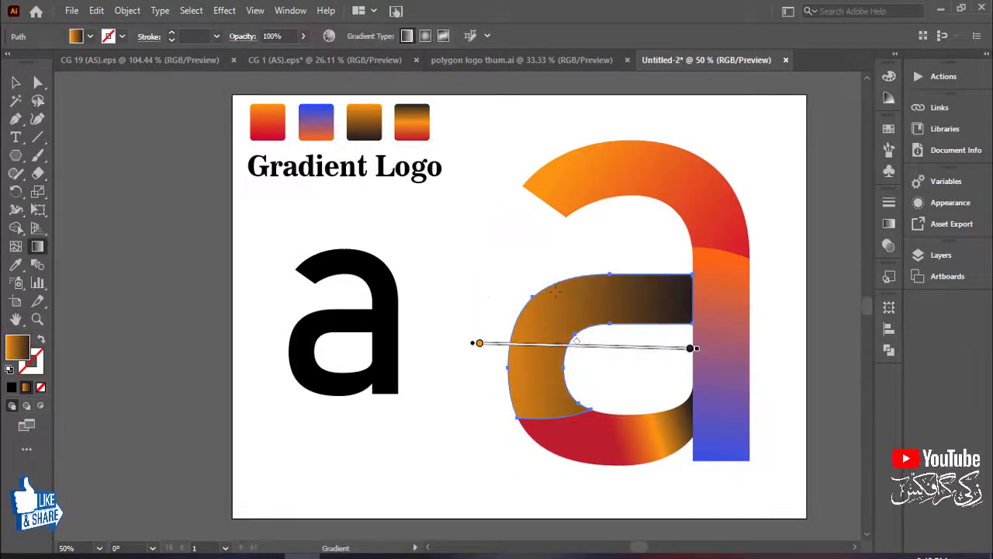
pyautogui.moveTo(555, 290)
pyautogui.mouseDown()
pyautogui.moveTo(690, 281)
pyautogui.moveTo(692, 334)
pyautogui.moveTo(651, 287)
pyautogui.moveTo(692, 284)
pyautogui.mouseUp()
pyautogui.moveTo(516, 343); pyautogui.dragTo(686, 348)
pyautogui.moveTo(524, 299)
pyautogui.mouseDown()
pyautogui.moveTo(699, 279)
pyautogui.moveTo(698, 298)
pyautogui.mouseUp()
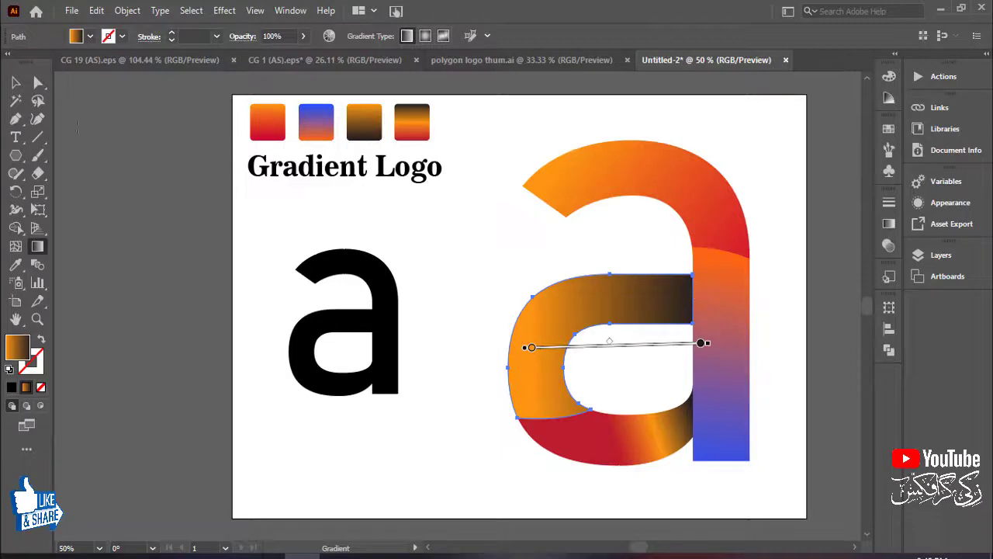
pyautogui.click(16, 83)
# Redraw the stem's gradient vertically, from blue at the joint with the arc down to orange at its foot.
pyautogui.click(742, 355)
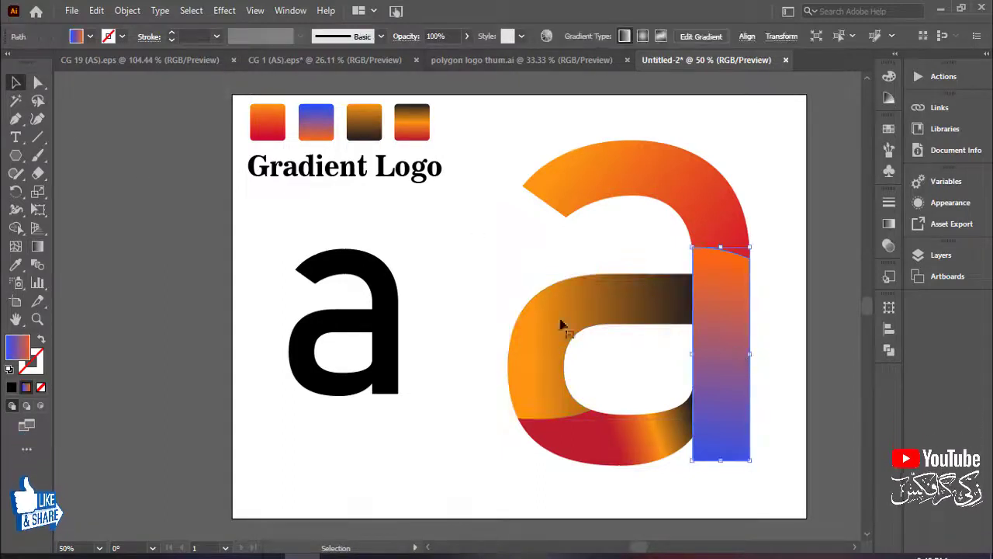
pyautogui.click(37, 247)
pyautogui.moveTo(719, 218); pyautogui.dragTo(717, 419)
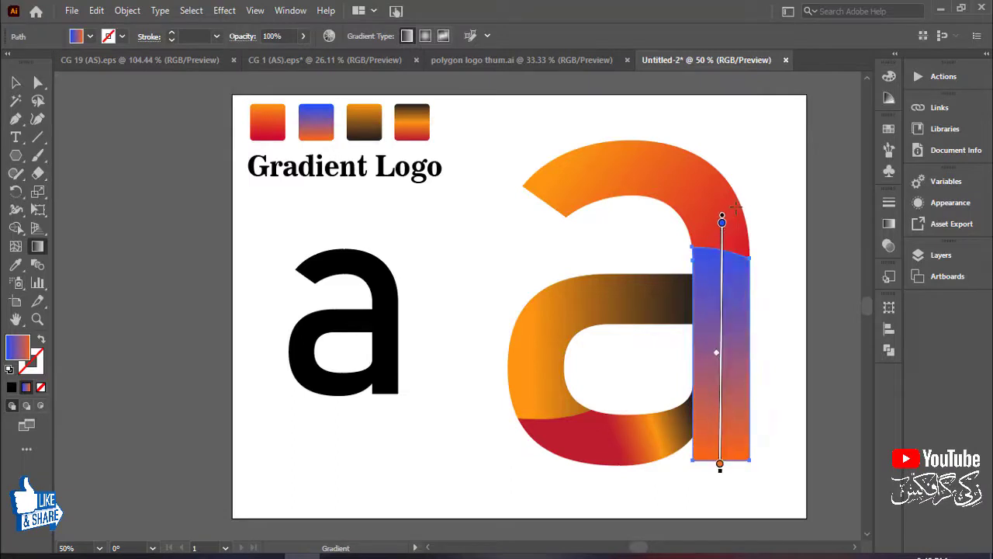
# Redraw the stem's gradient vertically, from blue above the joint with the arc to orange just past the stem's midpoint.
pyautogui.moveTo(736, 206)
pyautogui.mouseDown()
pyautogui.moveTo(721, 434)
pyautogui.moveTo(730, 304)
pyautogui.moveTo(734, 450)
pyautogui.moveTo(721, 364)
pyautogui.mouseUp()
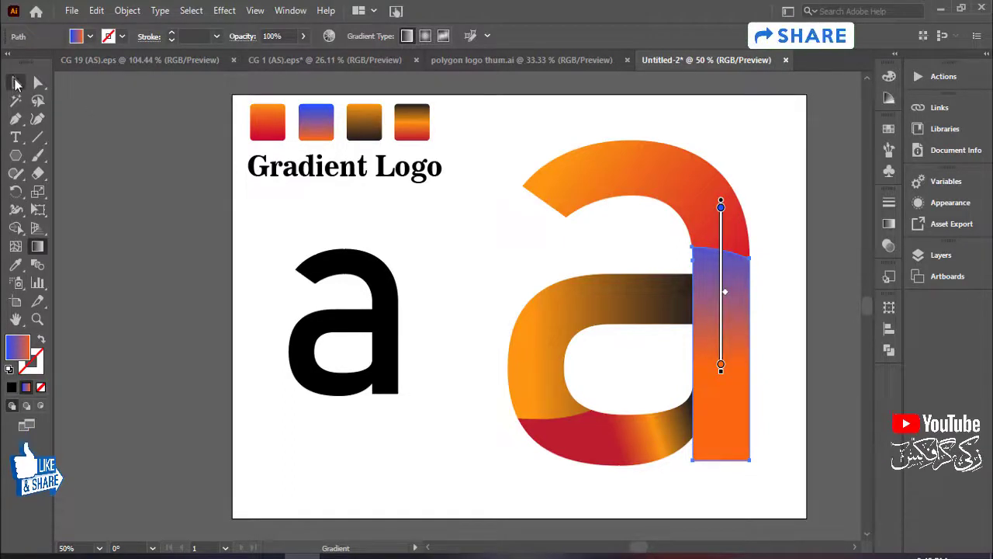
pyautogui.press('v')
pyautogui.click(461, 225)
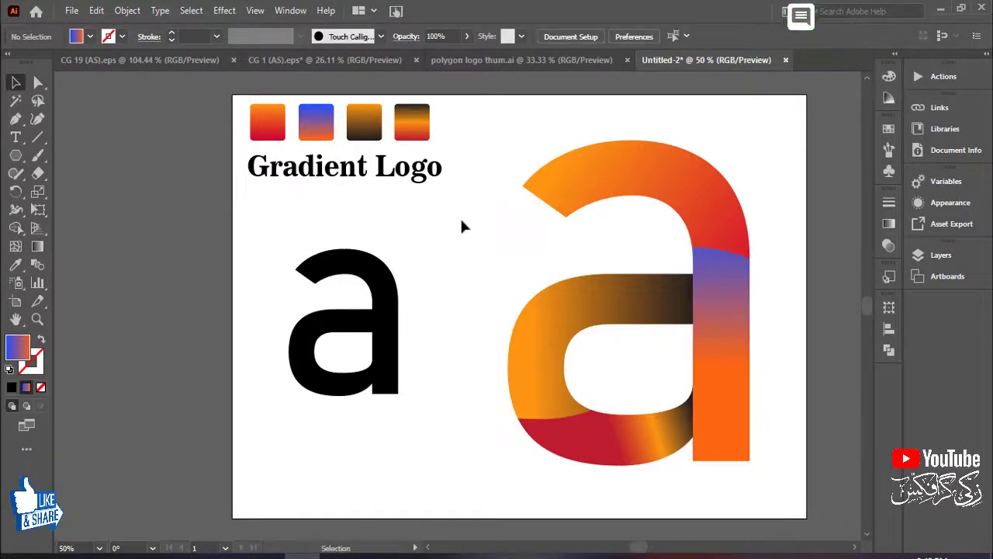
# Try reversing the top arc's gradient at several angles and lengths, with orange at the stem joint and red toward the arc's tip.
pyautogui.click(594, 162)
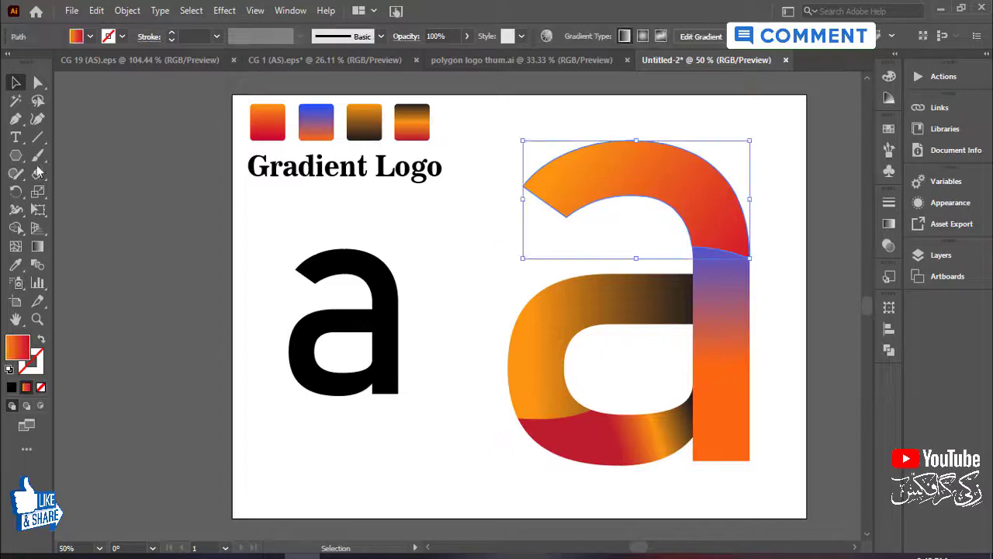
pyautogui.click(37, 245)
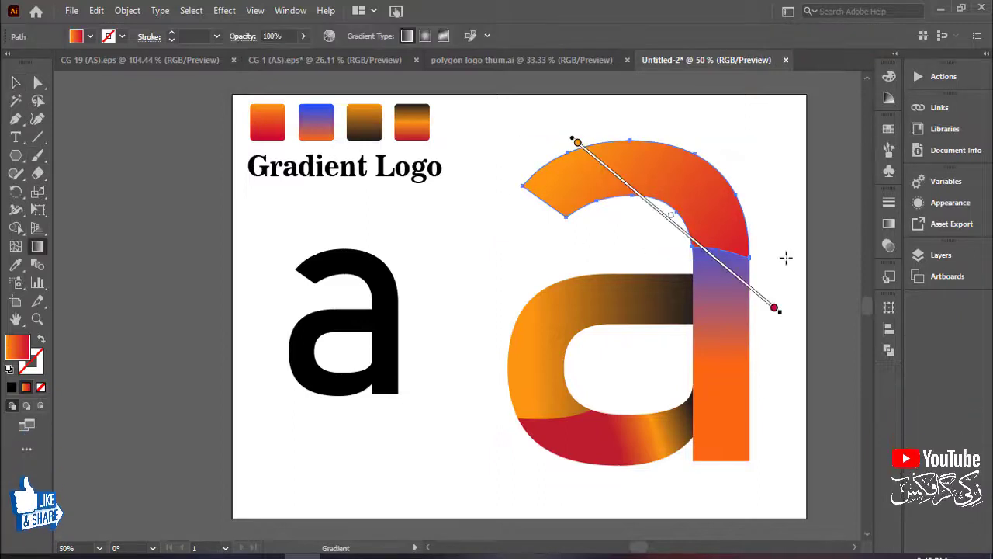
pyautogui.moveTo(786, 257); pyautogui.dragTo(510, 155)
pyautogui.moveTo(786, 275)
pyautogui.mouseDown()
pyautogui.moveTo(488, 129)
pyautogui.moveTo(459, 171)
pyautogui.moveTo(463, 138)
pyautogui.mouseUp()
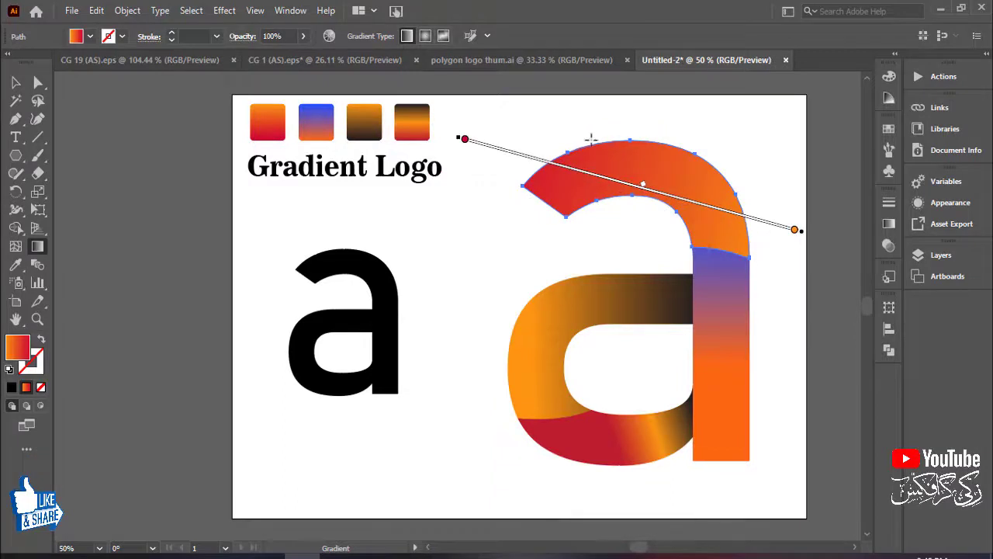
pyautogui.moveTo(775, 277); pyautogui.dragTo(581, 99)
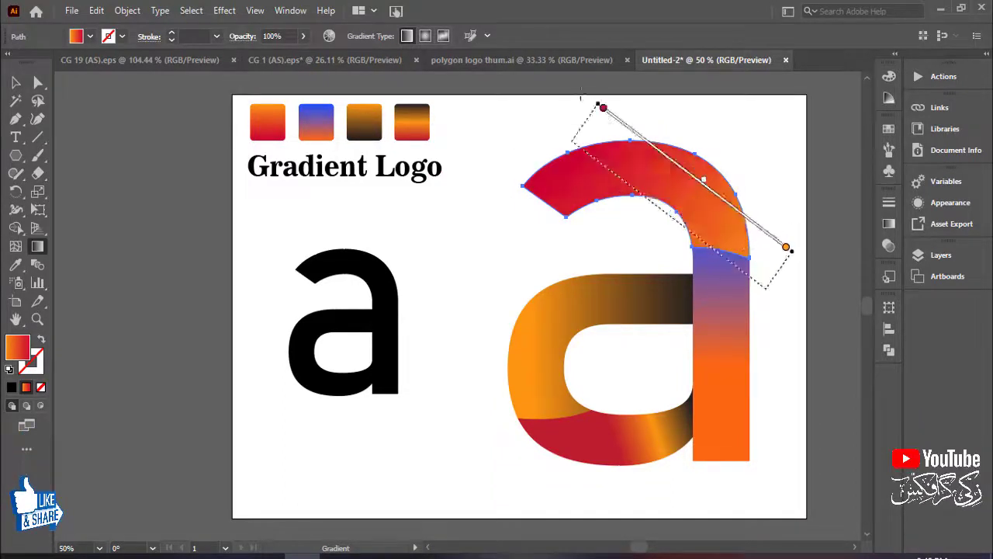
pyautogui.moveTo(785, 248)
pyautogui.mouseDown()
pyautogui.moveTo(525, 111)
pyautogui.moveTo(687, 211)
pyautogui.mouseUp()
pyautogui.moveTo(761, 284); pyautogui.dragTo(674, 219)
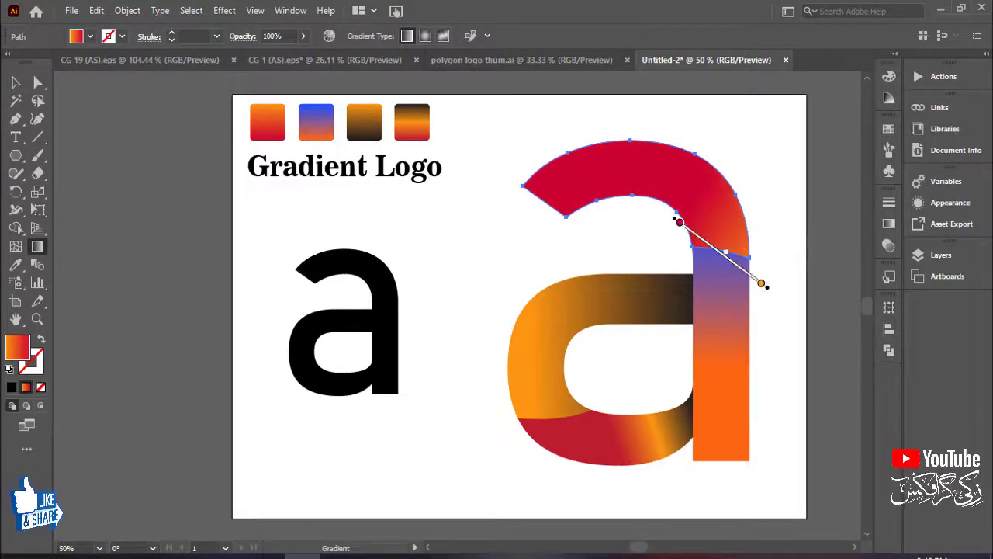
pyautogui.moveTo(770, 302)
pyautogui.mouseDown()
pyautogui.moveTo(720, 142)
pyautogui.moveTo(721, 157)
pyautogui.mouseUp()
pyautogui.click(16, 83)
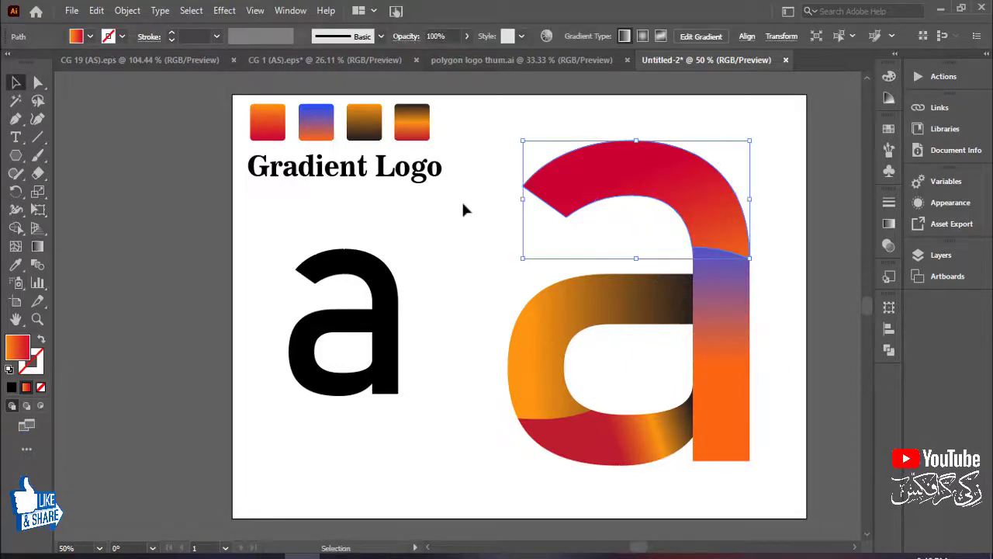
pyautogui.click(463, 209)
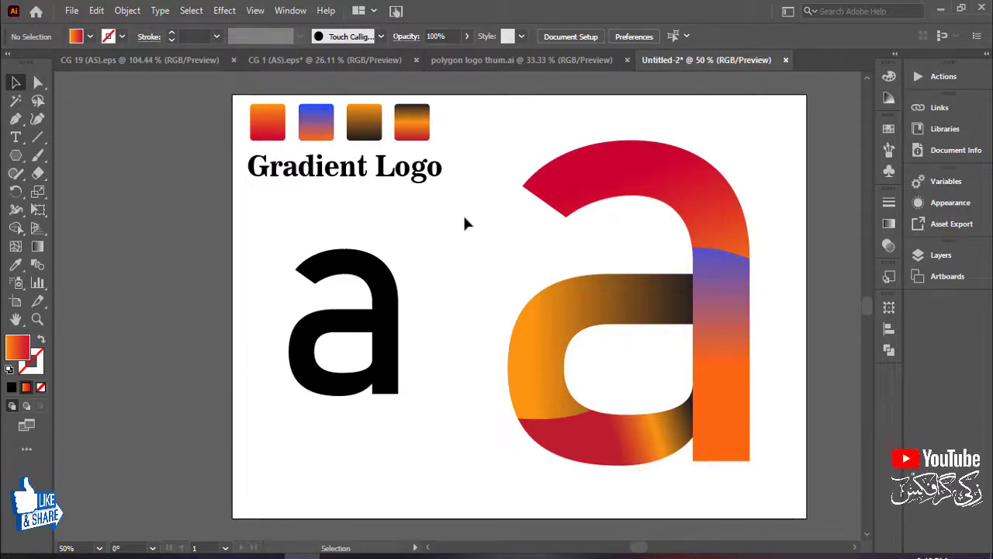
# Redraw the top arc's gradient along a steep slanted line, from orange at its upper edge to red at the stem joint.
pyautogui.click(560, 211)
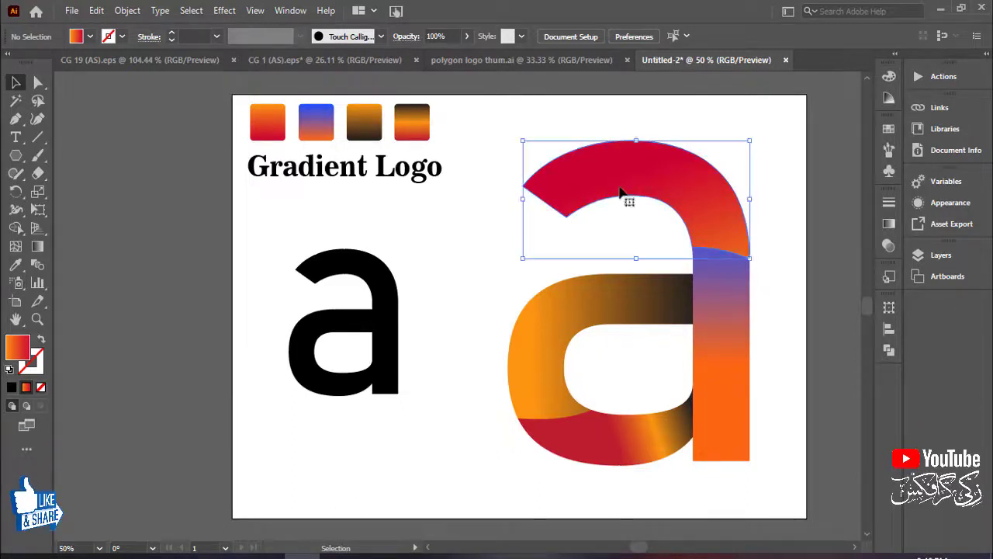
pyautogui.click(37, 246)
pyautogui.moveTo(675, 333); pyautogui.dragTo(752, 301)
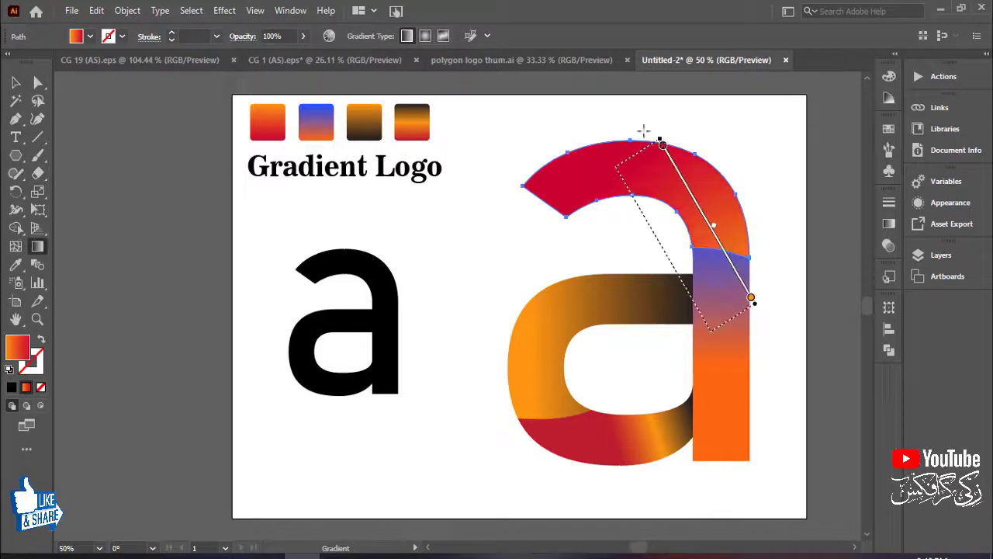
pyautogui.moveTo(661, 145)
pyautogui.mouseDown()
pyautogui.moveTo(652, 124)
pyautogui.moveTo(626, 132)
pyautogui.moveTo(632, 124)
pyautogui.mouseUp()
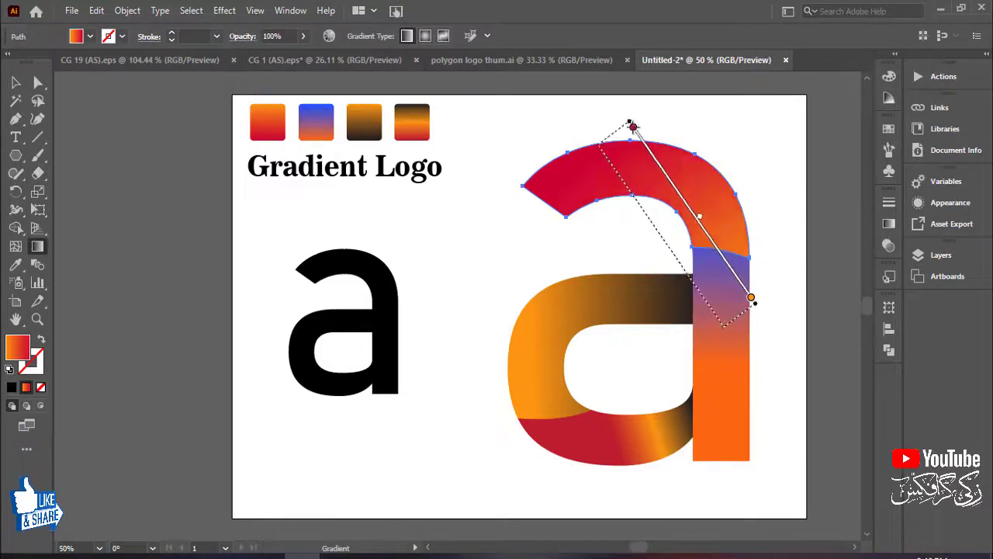
pyautogui.moveTo(538, 119); pyautogui.dragTo(803, 362)
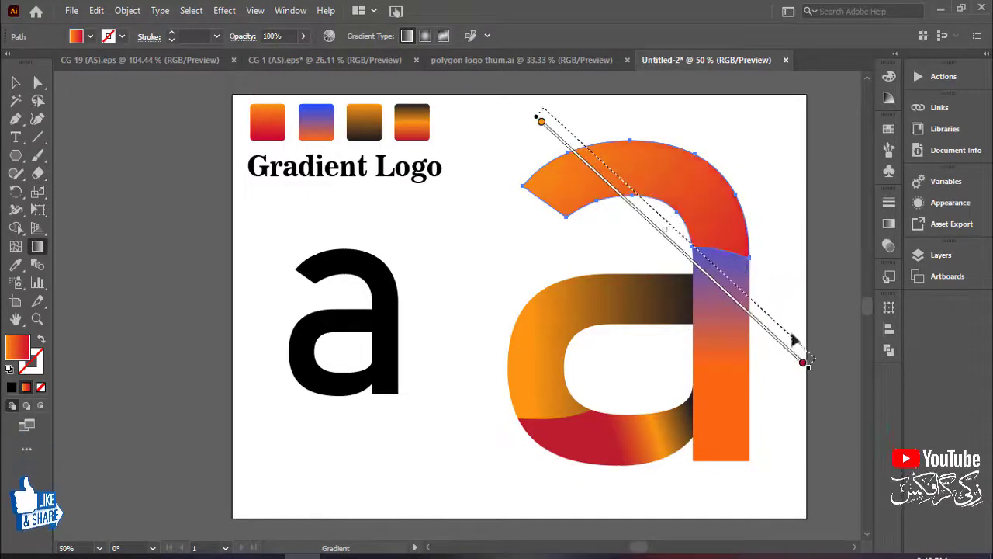
pyautogui.moveTo(652, 115); pyautogui.dragTo(735, 276)
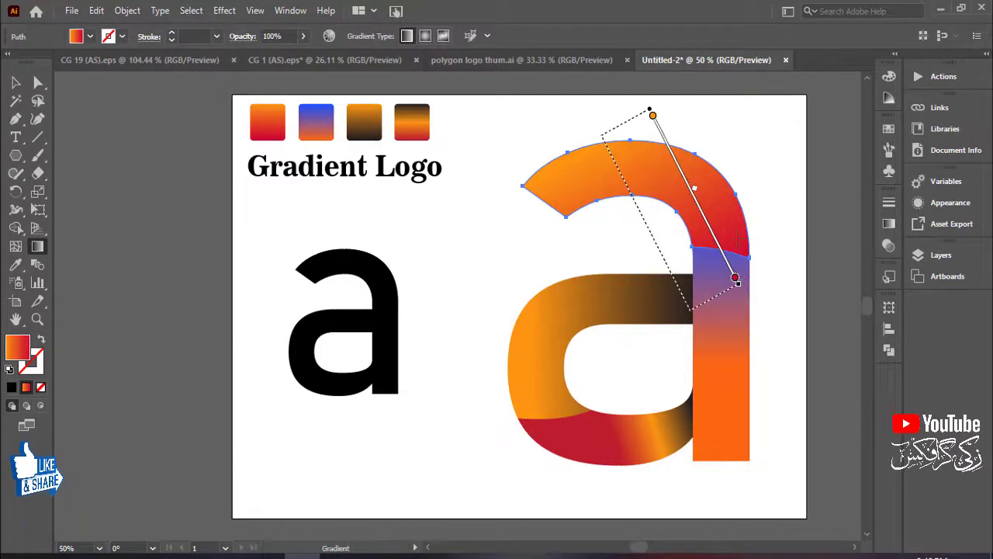
pyautogui.moveTo(706, 125)
pyautogui.mouseDown()
pyautogui.moveTo(714, 227)
pyautogui.moveTo(747, 288)
pyautogui.mouseUp()
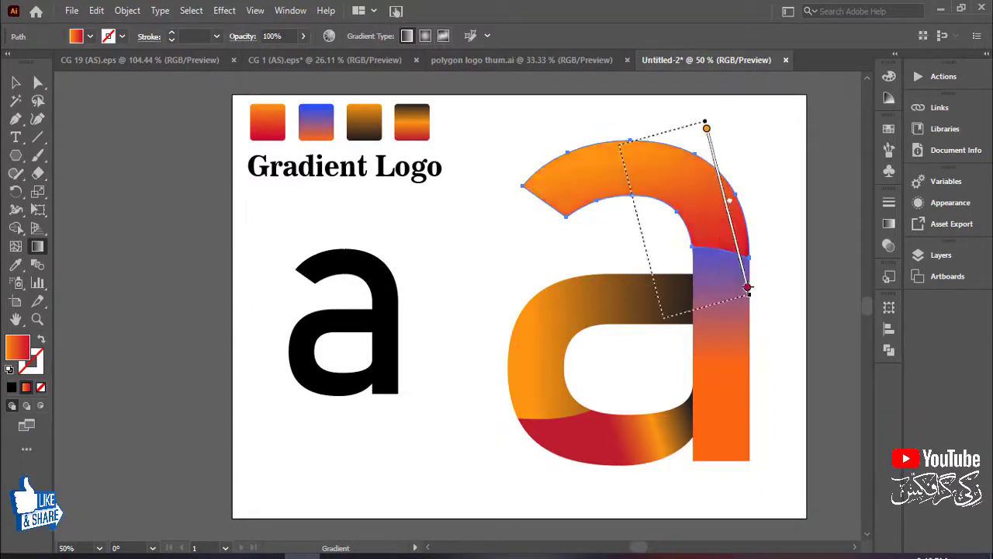
pyautogui.moveTo(620, 153); pyautogui.dragTo(662, 308)
pyautogui.click(17, 83)
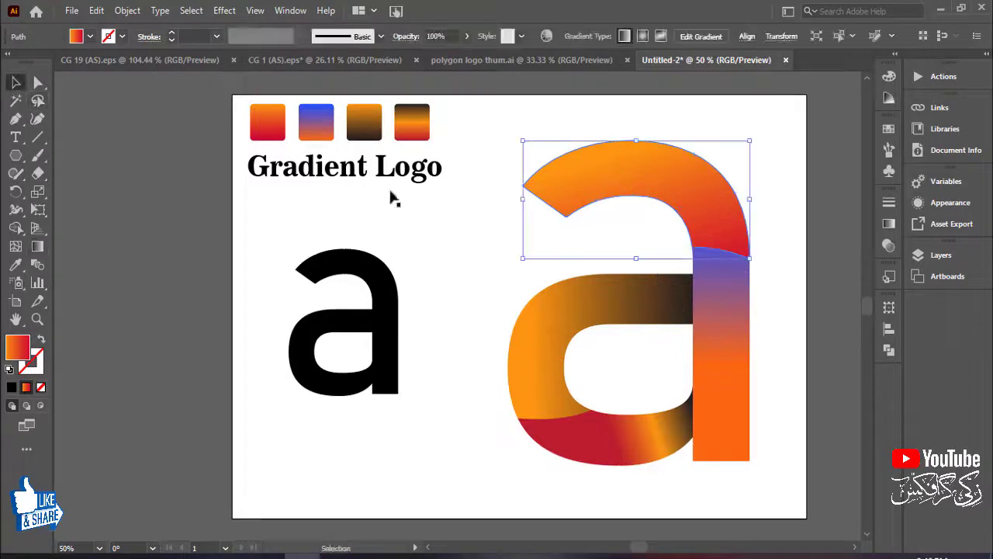
pyautogui.click(419, 213)
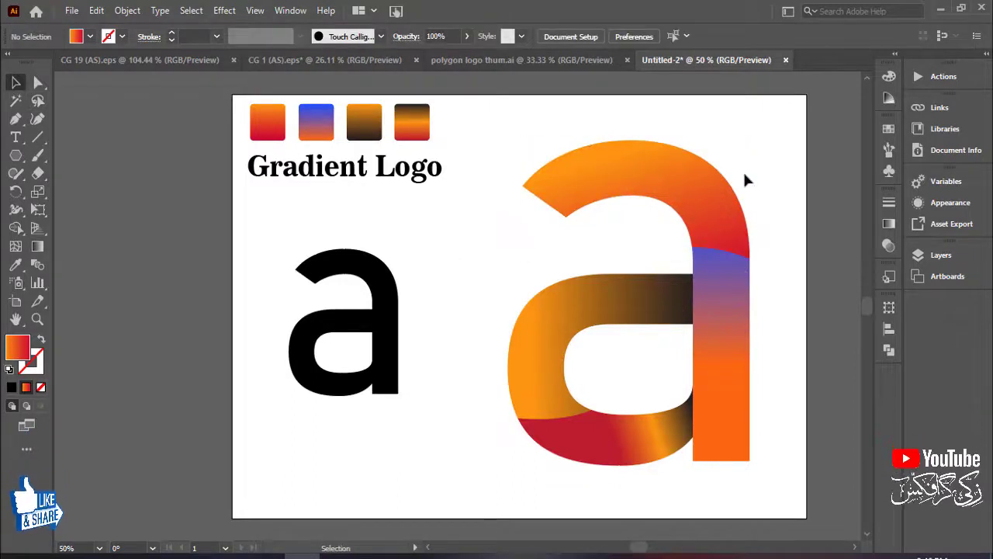
pyautogui.click(530, 439)
pyautogui.click(798, 361)
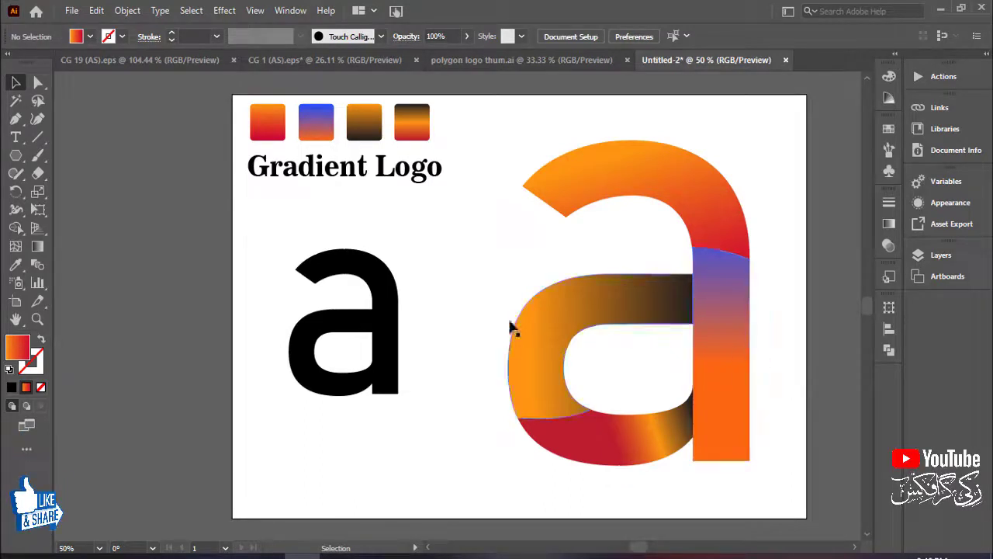
pyautogui.click(371, 310)
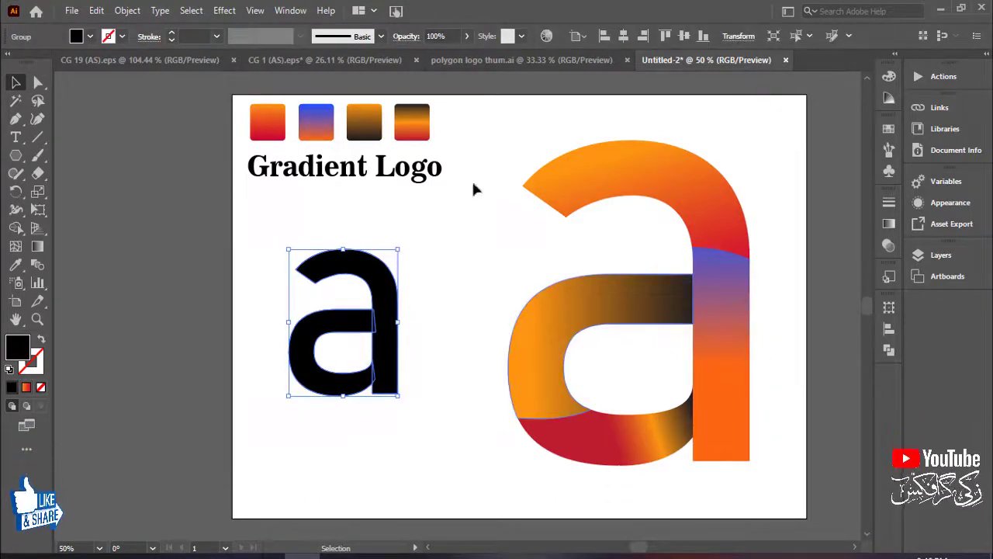
pyautogui.click(488, 145)
pyautogui.moveTo(816, 494); pyautogui.dragTo(811, 452)
pyautogui.click(780, 285)
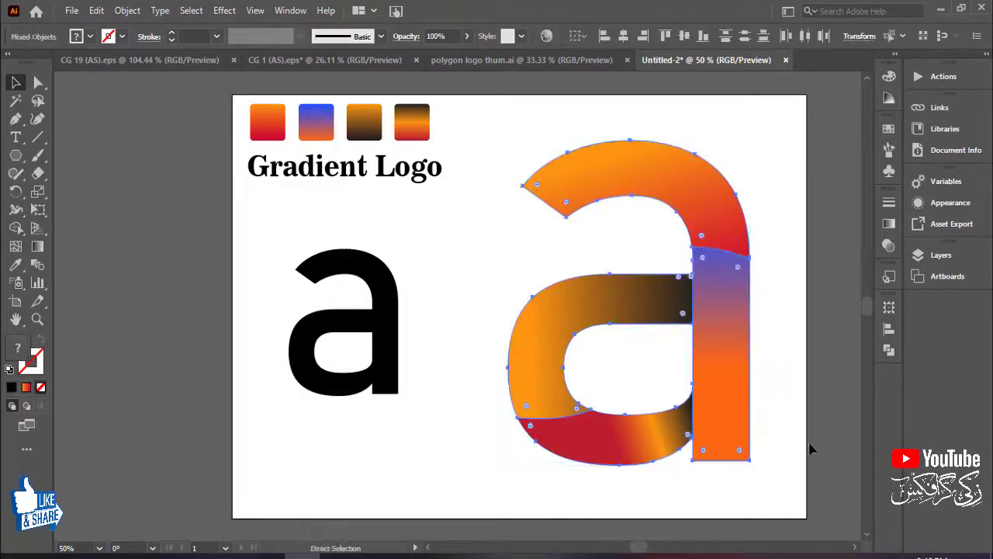
pyautogui.click(766, 366)
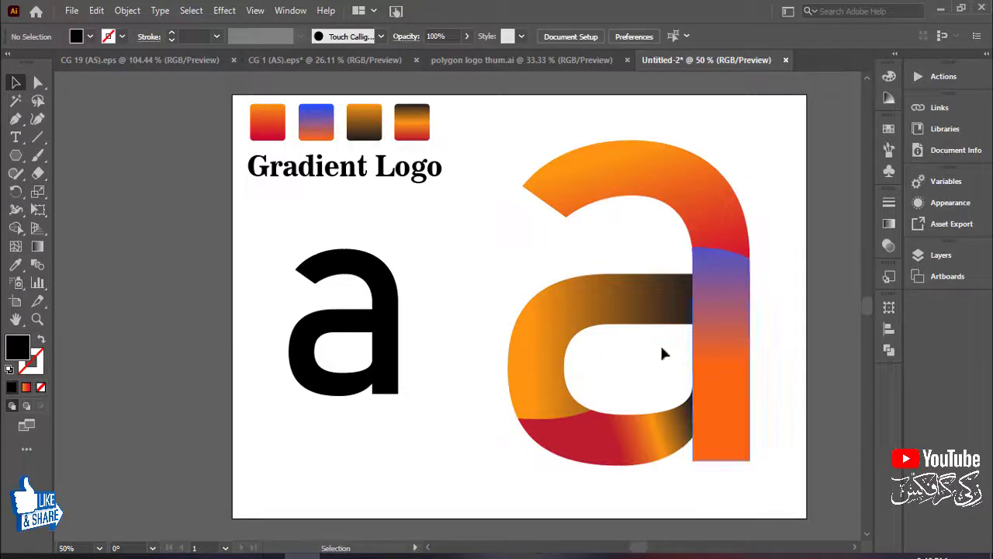